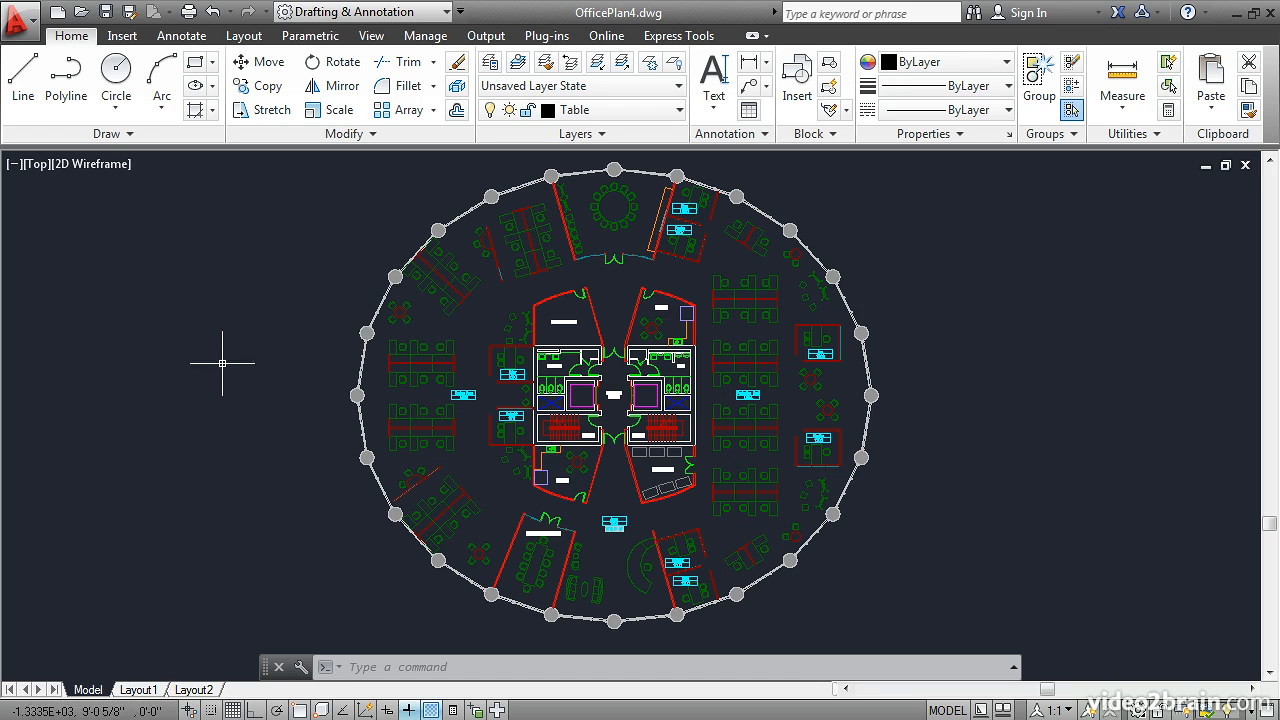
- On Layout1, start a new data extraction saved as RoomTags, with the current drawing as its data source
click(137, 688)
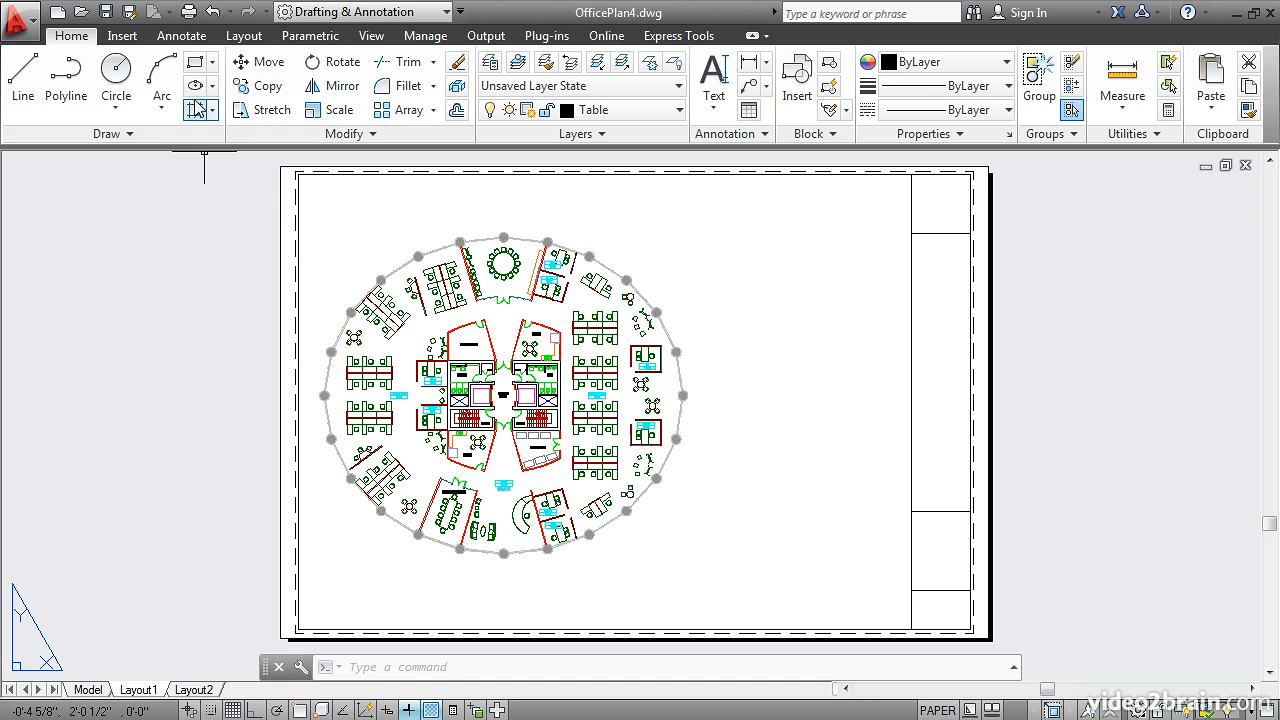
click(184, 40)
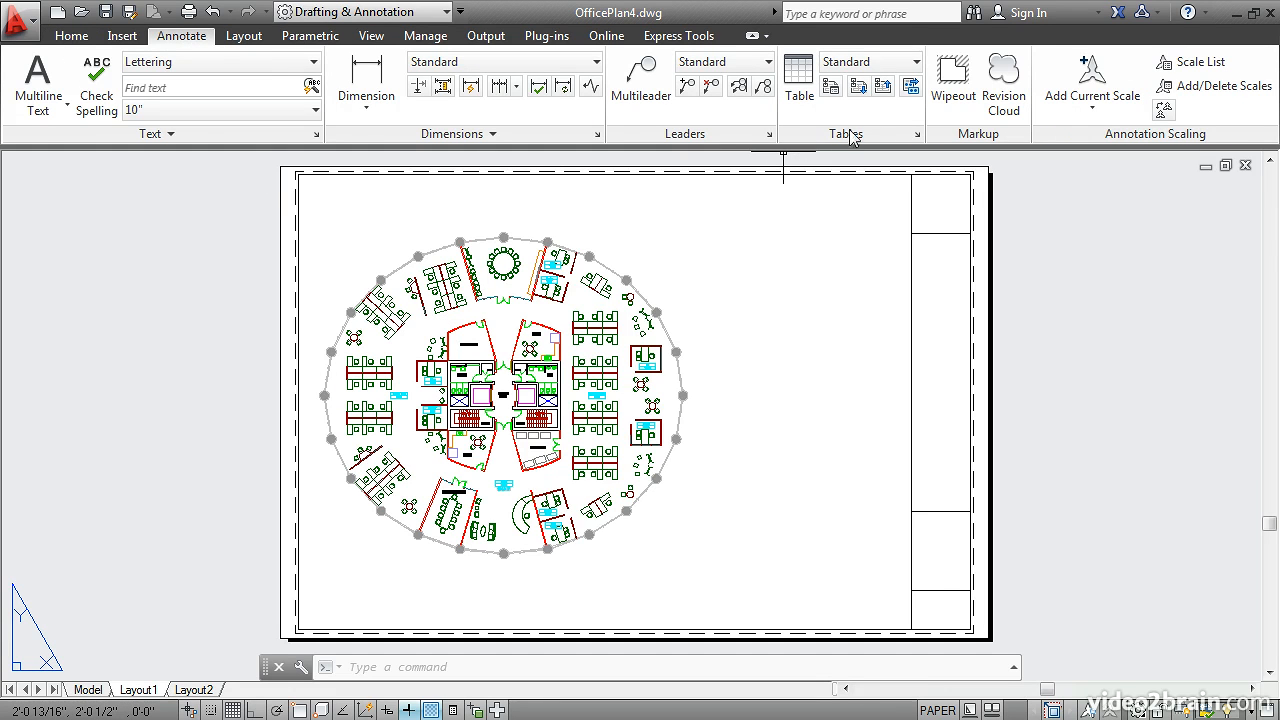
click(912, 89)
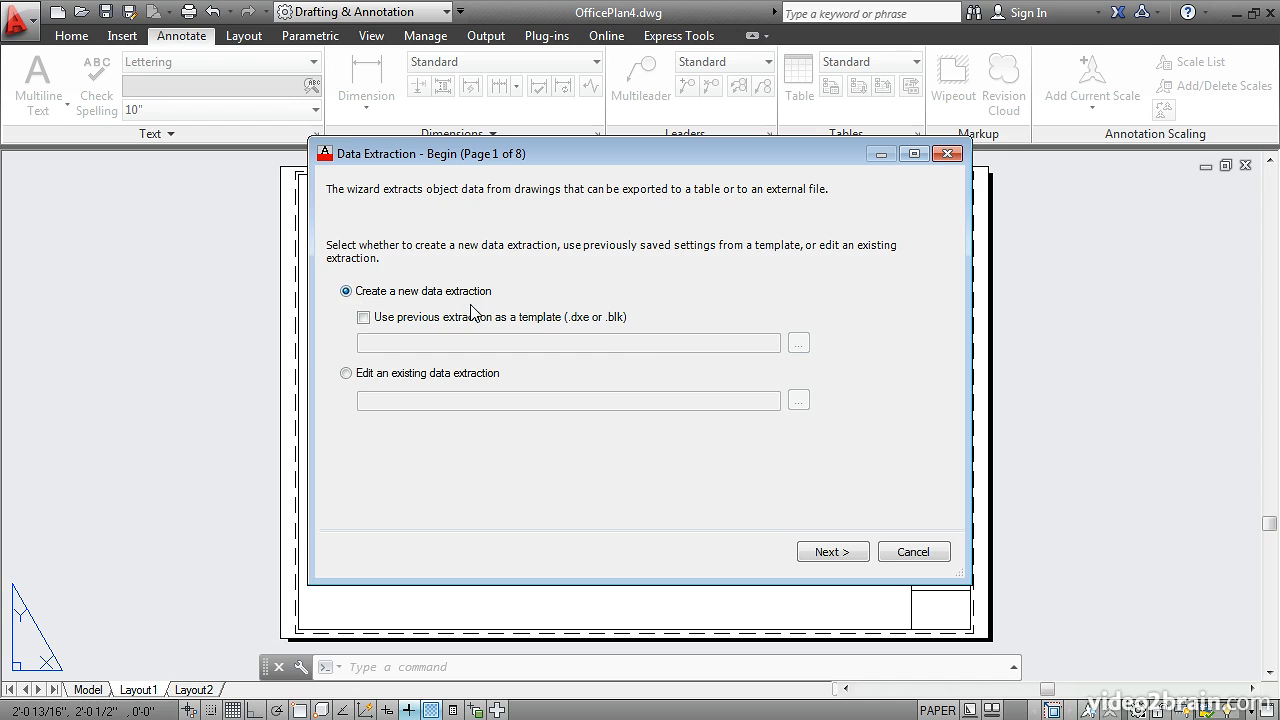
click(820, 556)
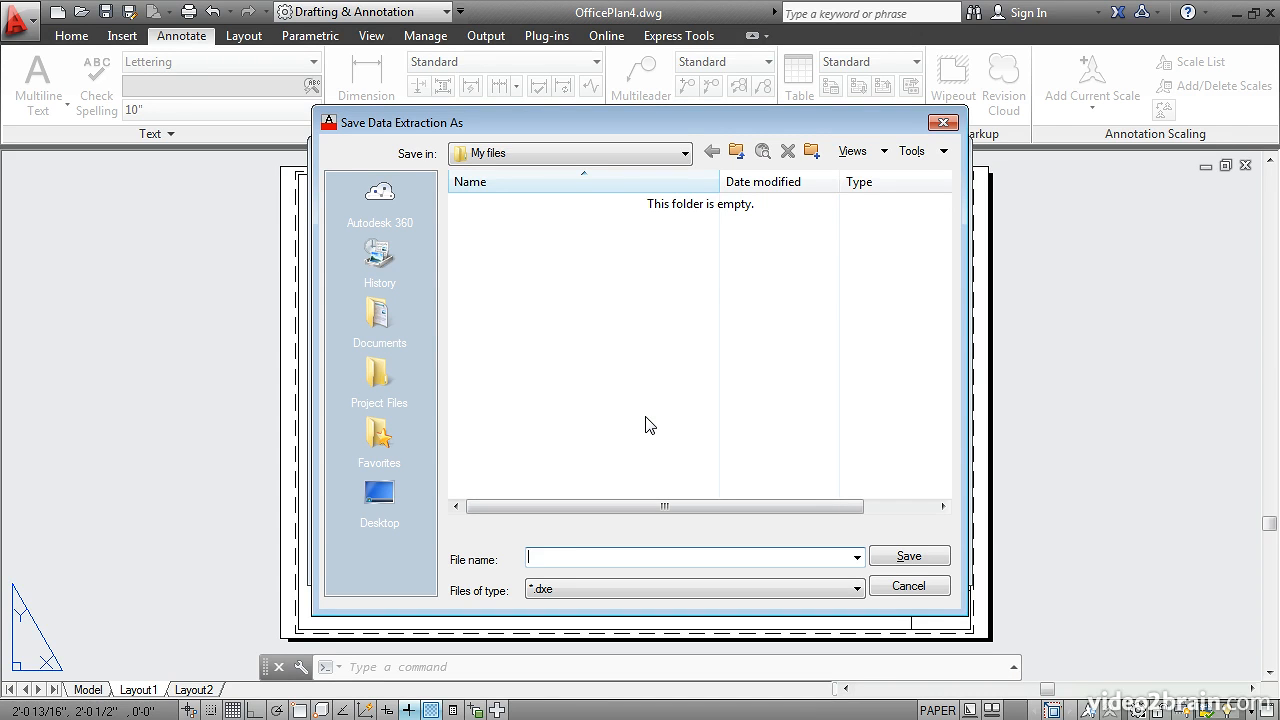
text(RoomTags)
click(890, 560)
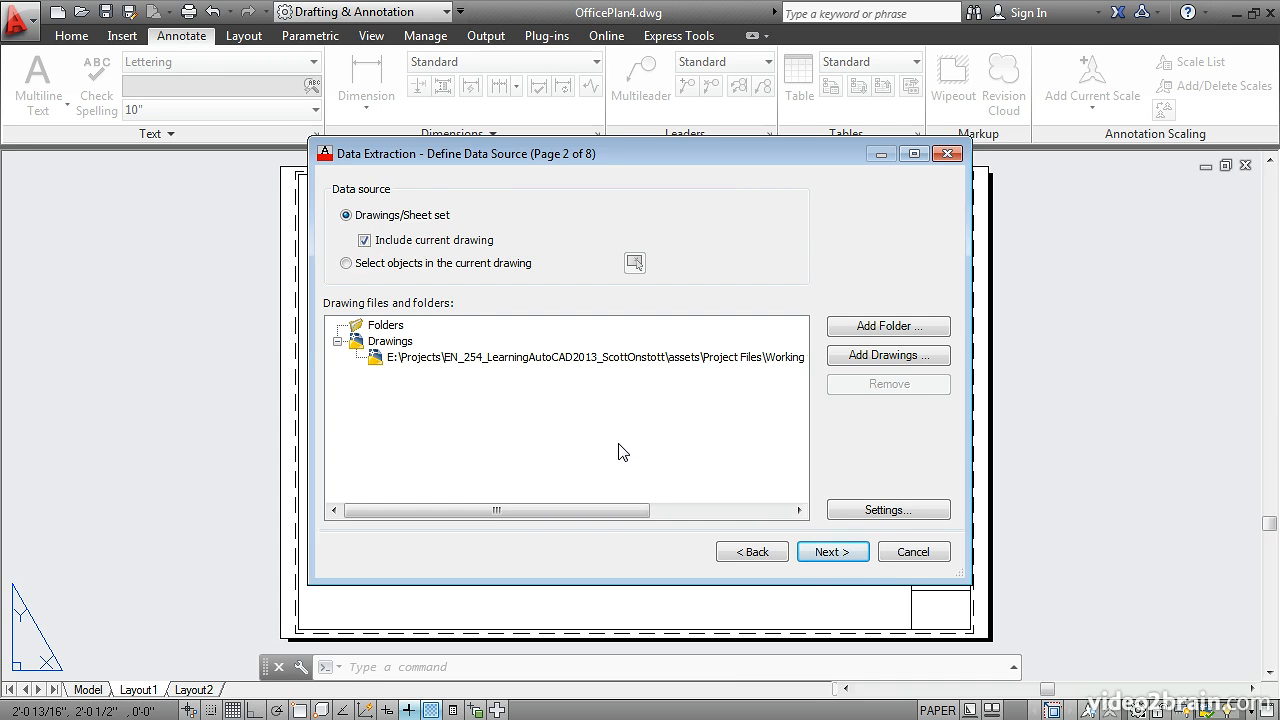
click(822, 556)
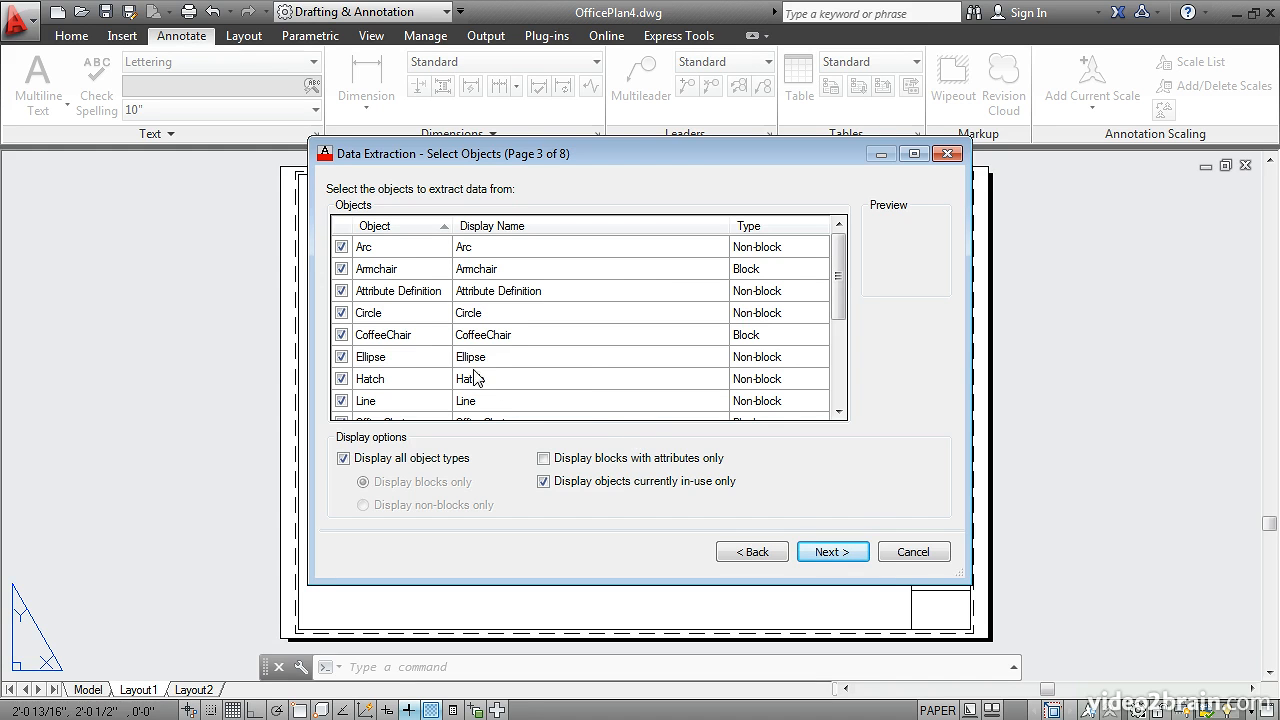
- Limit the objects to extract data from to the Room Tag block only
click(420, 316)
right_click(420, 318)
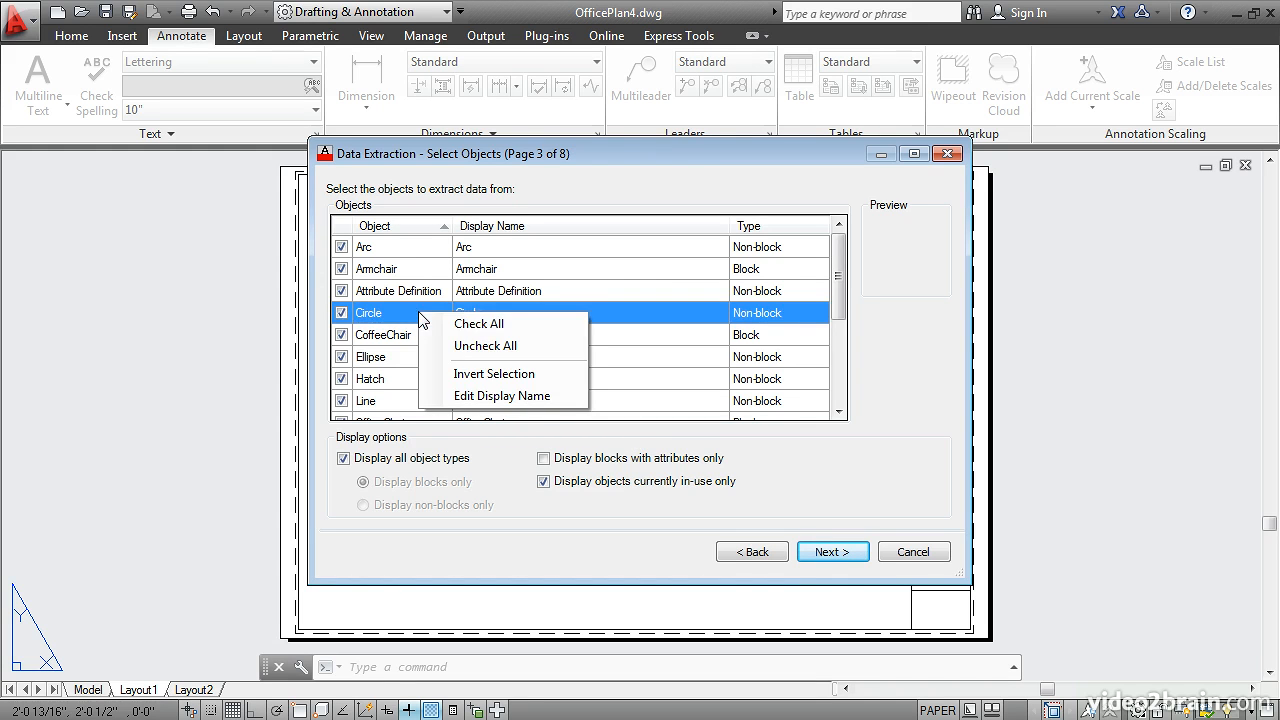
click(485, 345)
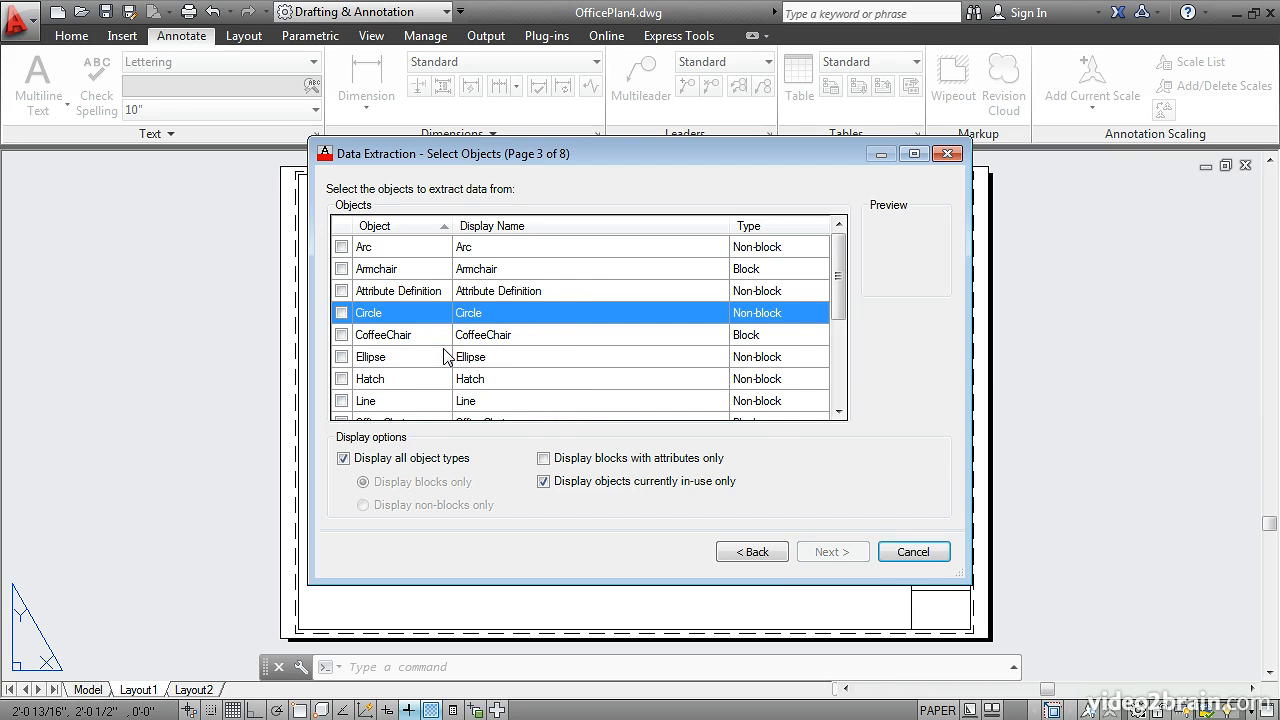
scroll(839, 293, down, 1)
drag(839, 293, 838, 398)
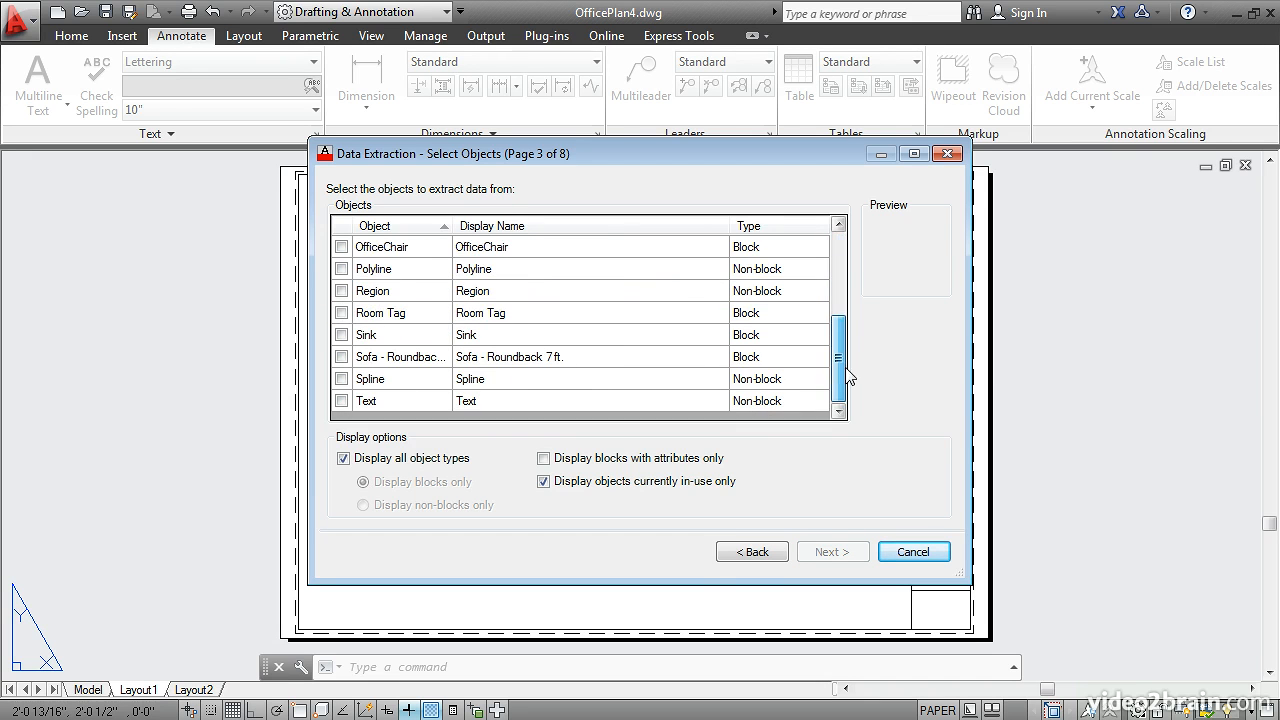
click(342, 313)
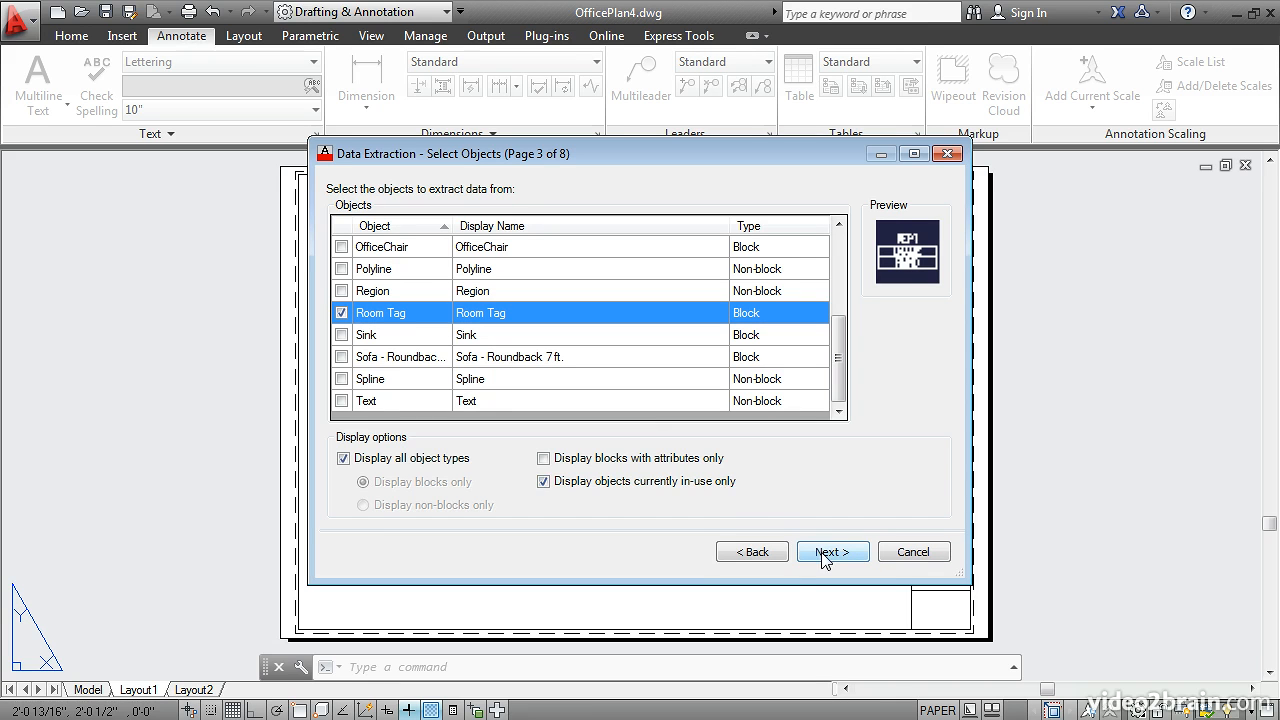
click(823, 556)
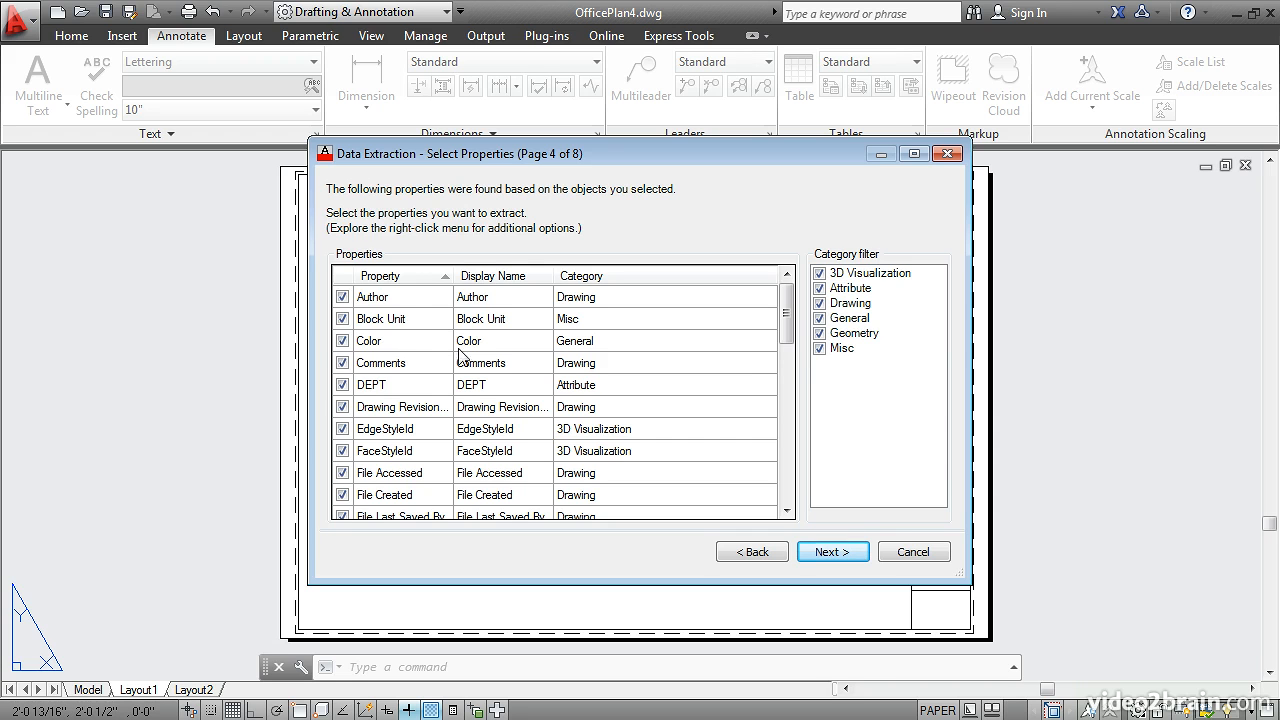
- Filter the extracted properties to the Attribute category only, keeping DEPT, LNAME and RMNO
click(821, 349)
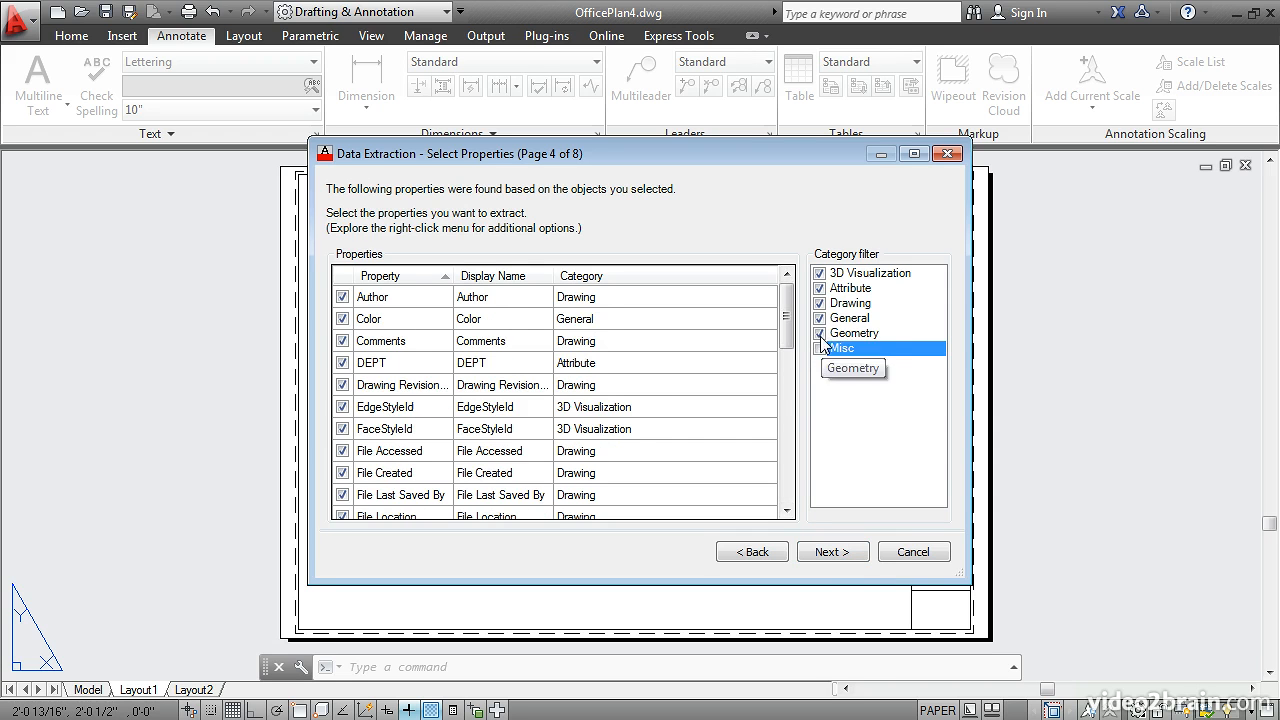
click(821, 334)
click(821, 319)
click(821, 304)
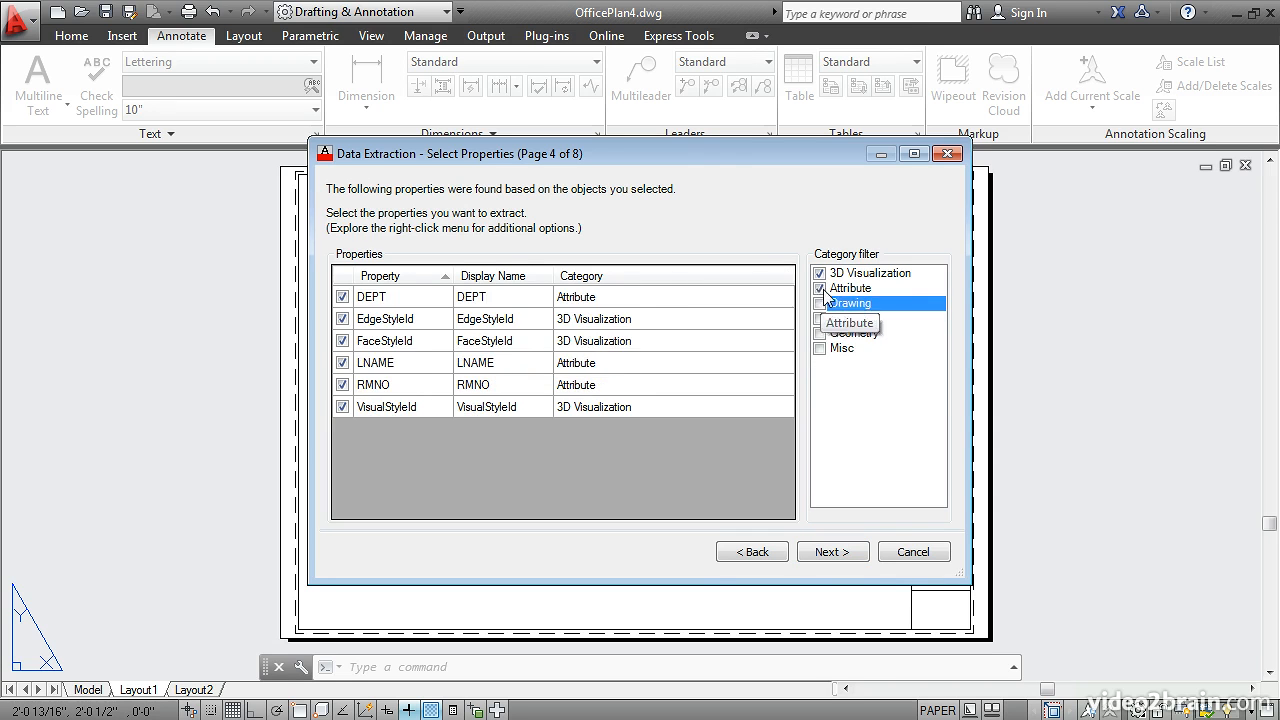
click(820, 273)
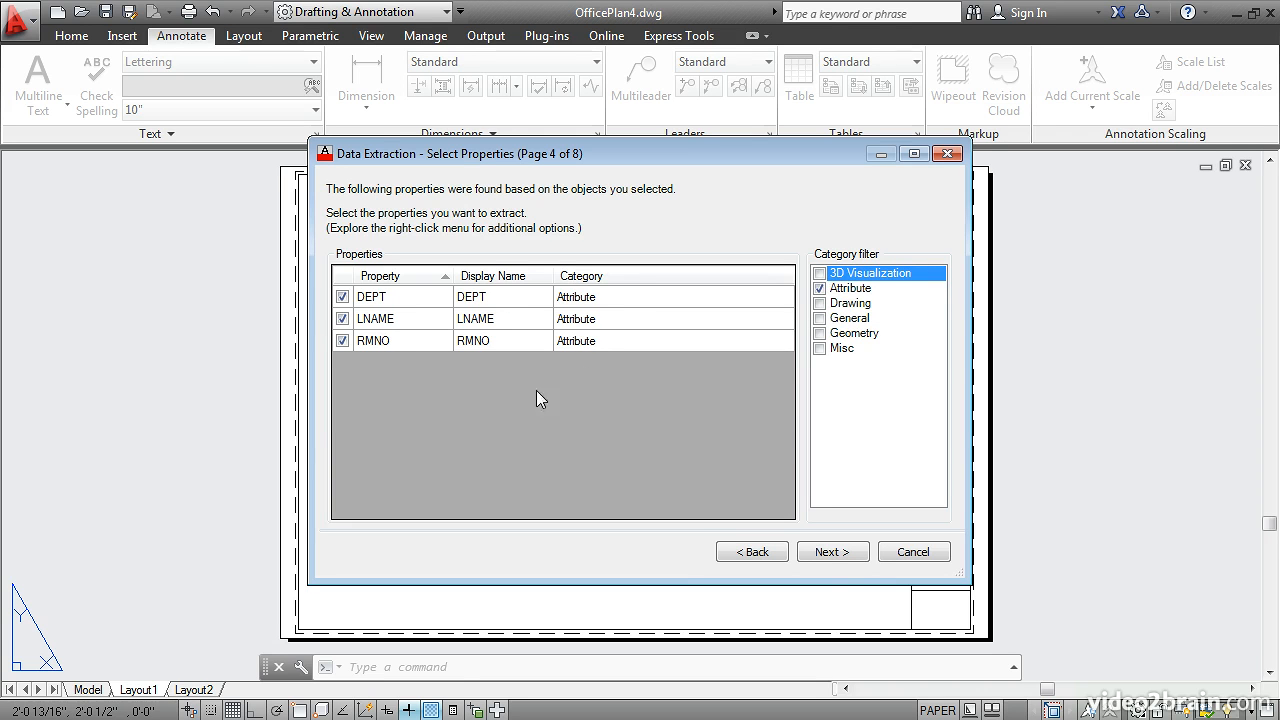
click(828, 552)
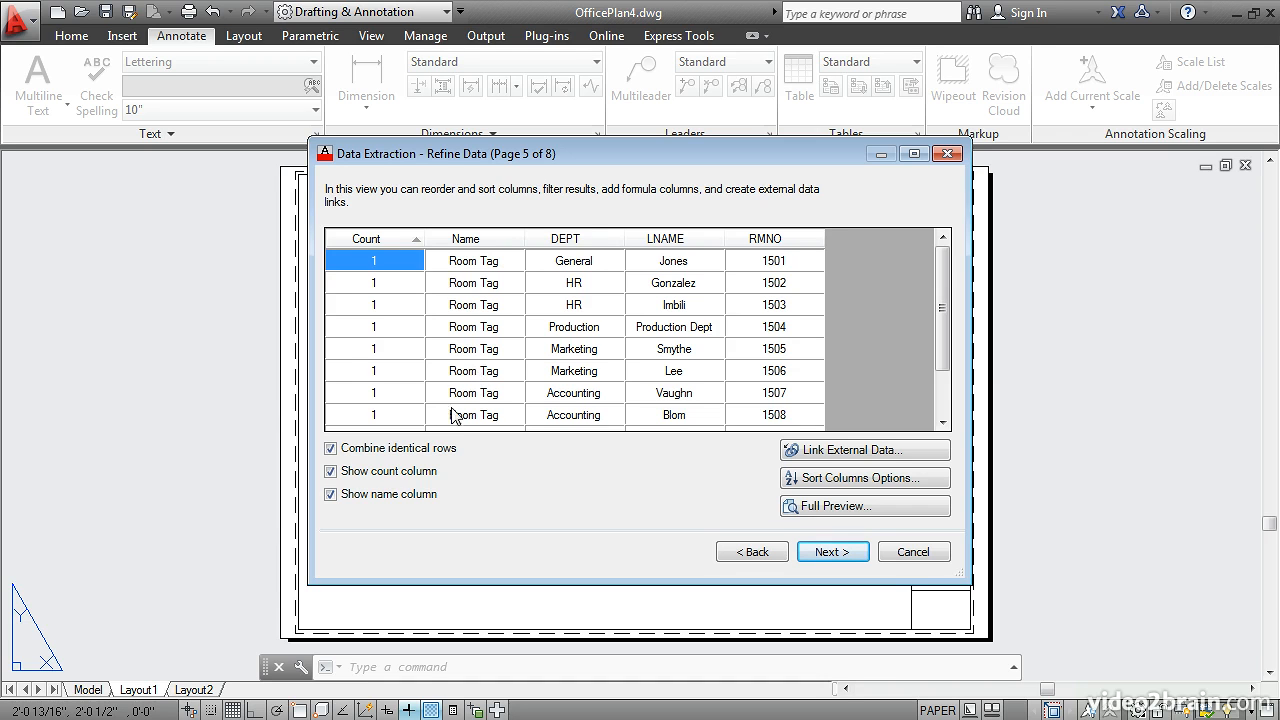
- Hide the count and name columns and sort the extracted rows by DEPT in ascending order
click(332, 471)
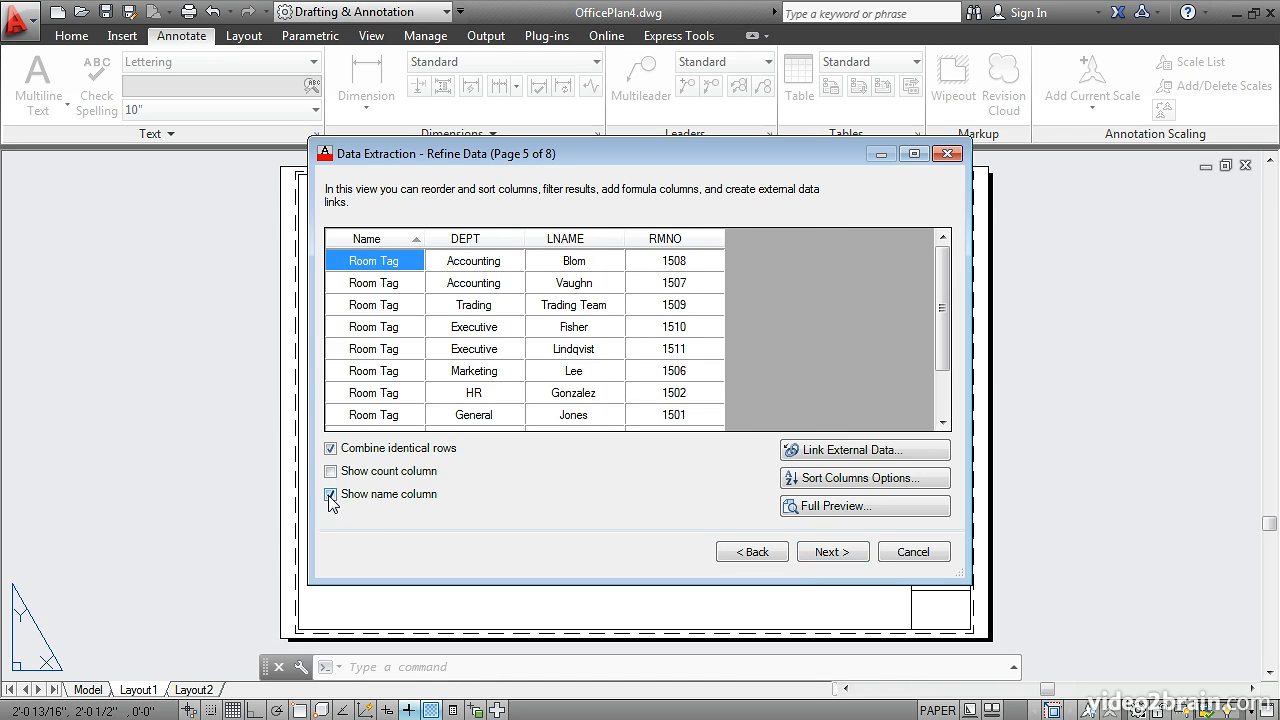
click(331, 494)
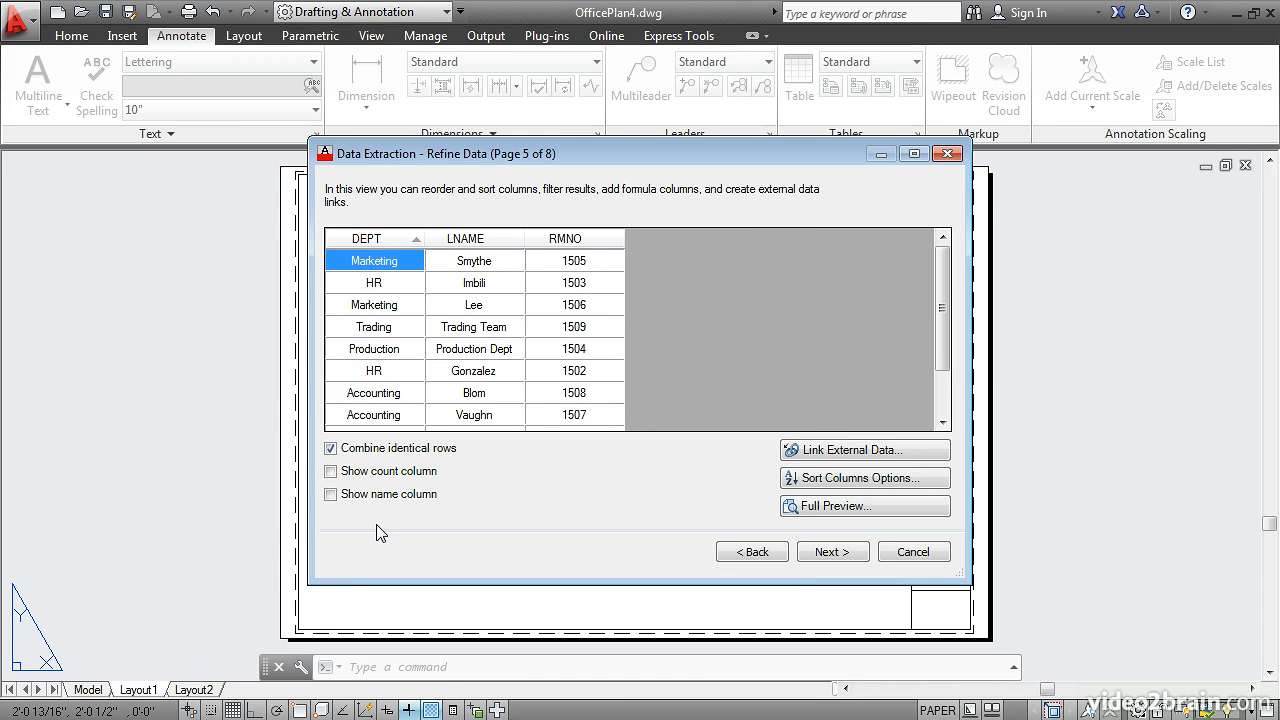
click(388, 238)
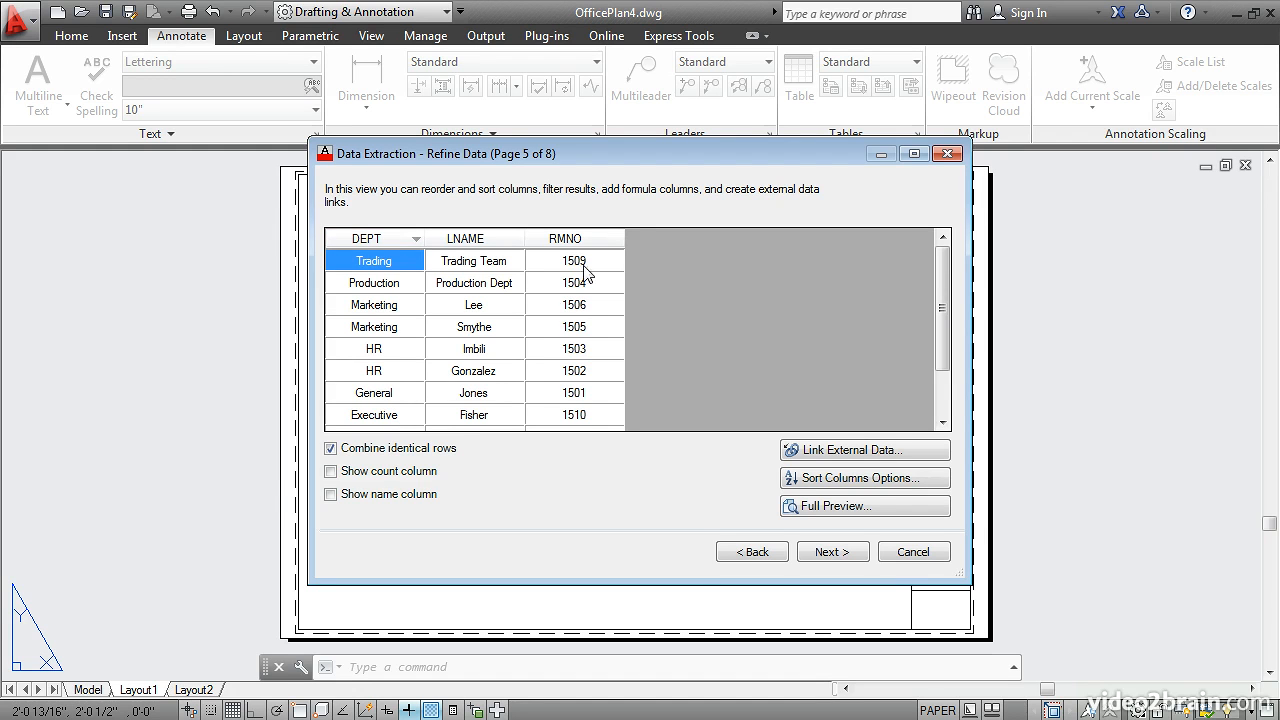
click(601, 238)
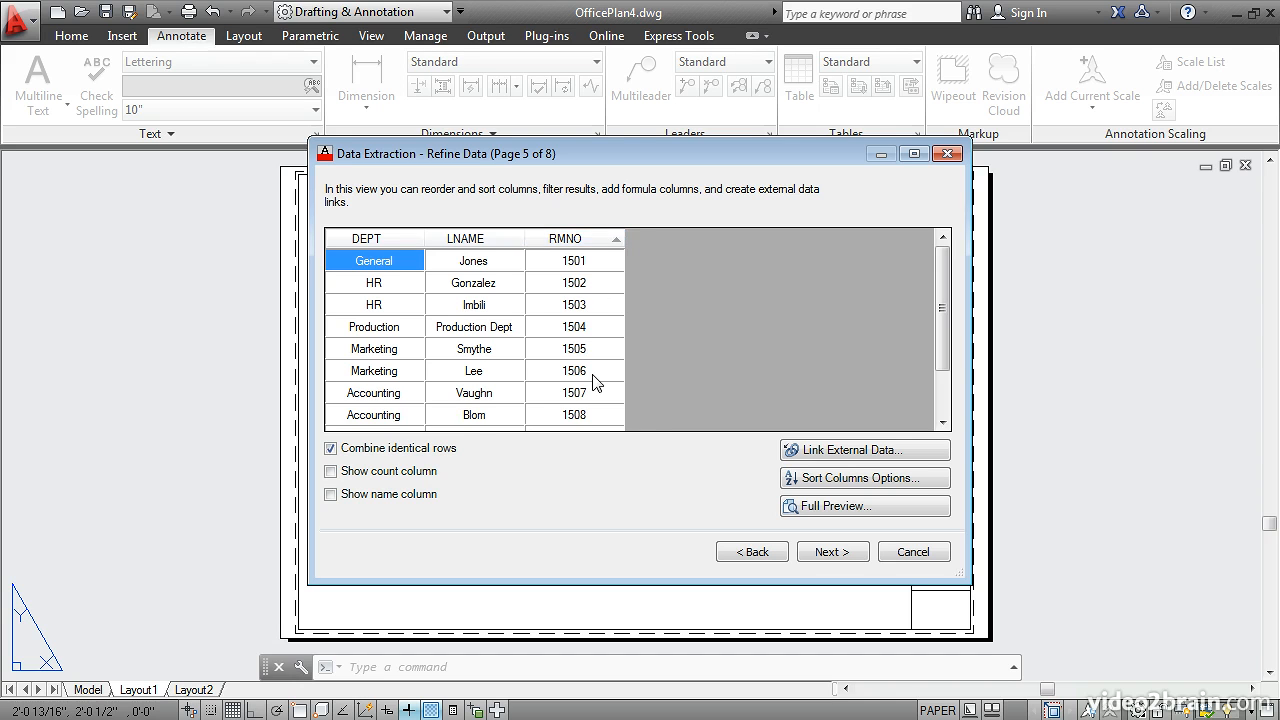
click(591, 241)
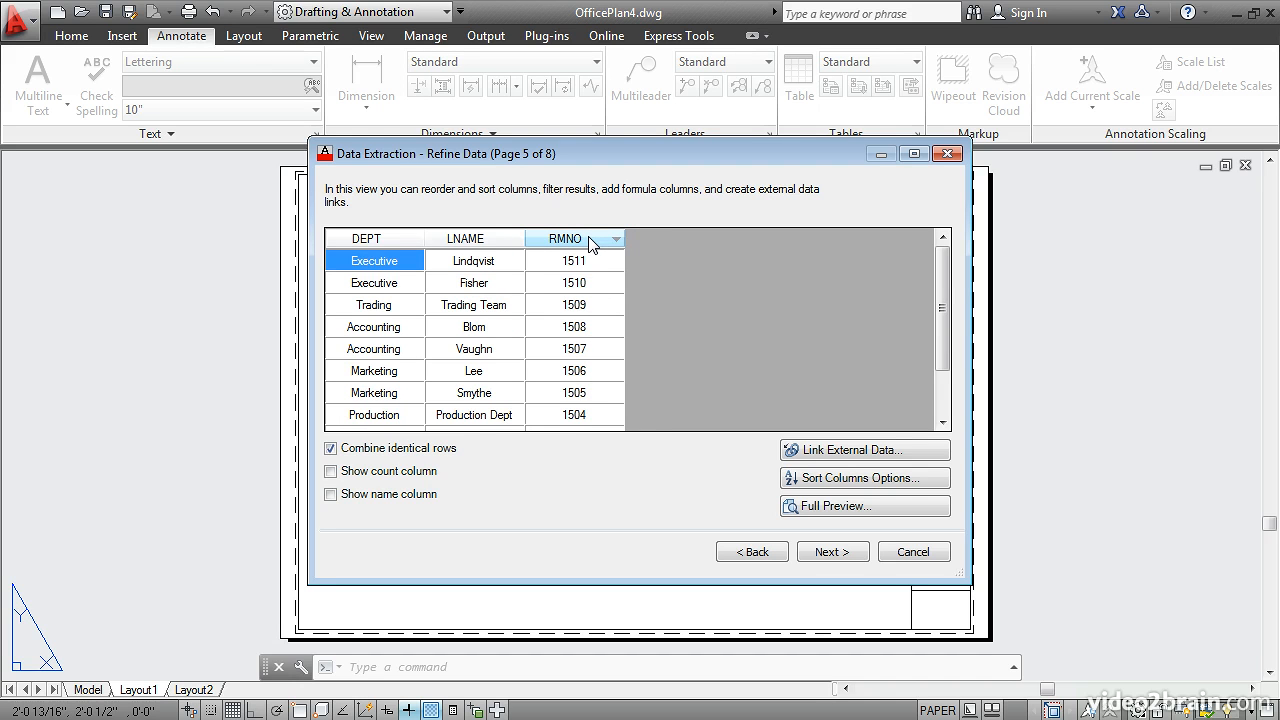
click(392, 237)
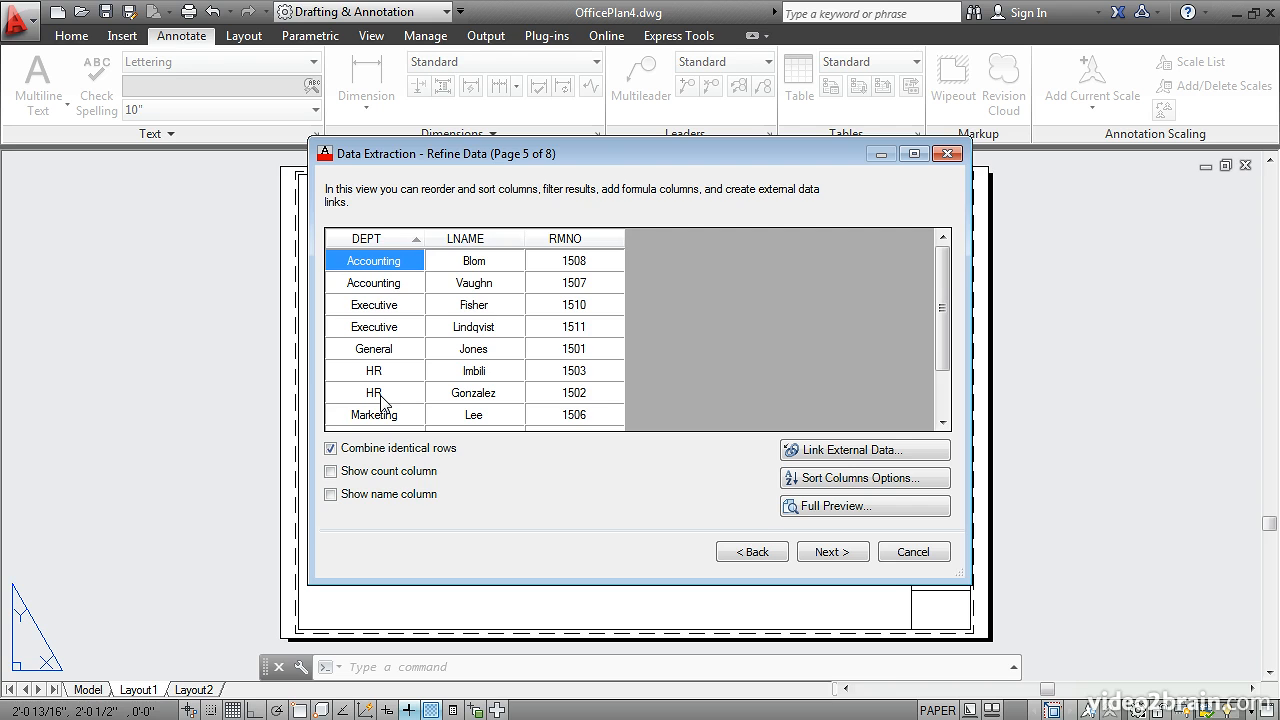
click(826, 553)
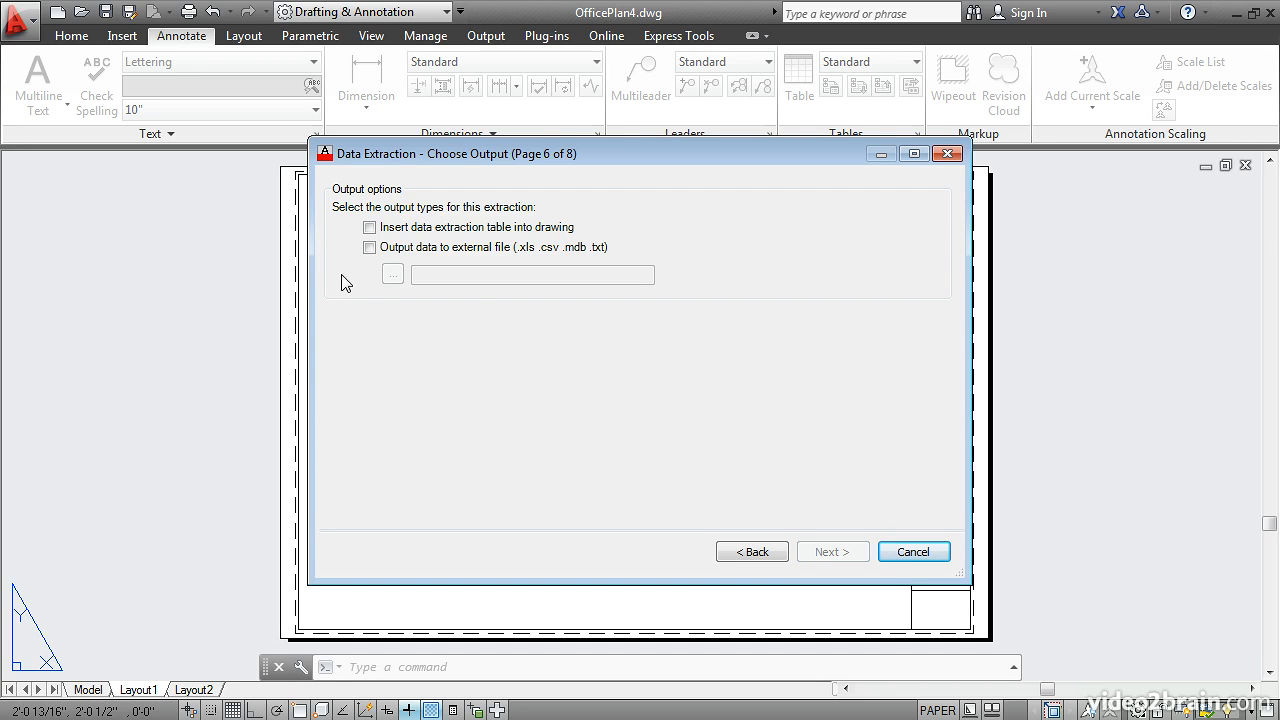
- Output the extraction as a table in the drawing with the Standard table style, placed beside the floor plan on the sheet
click(369, 228)
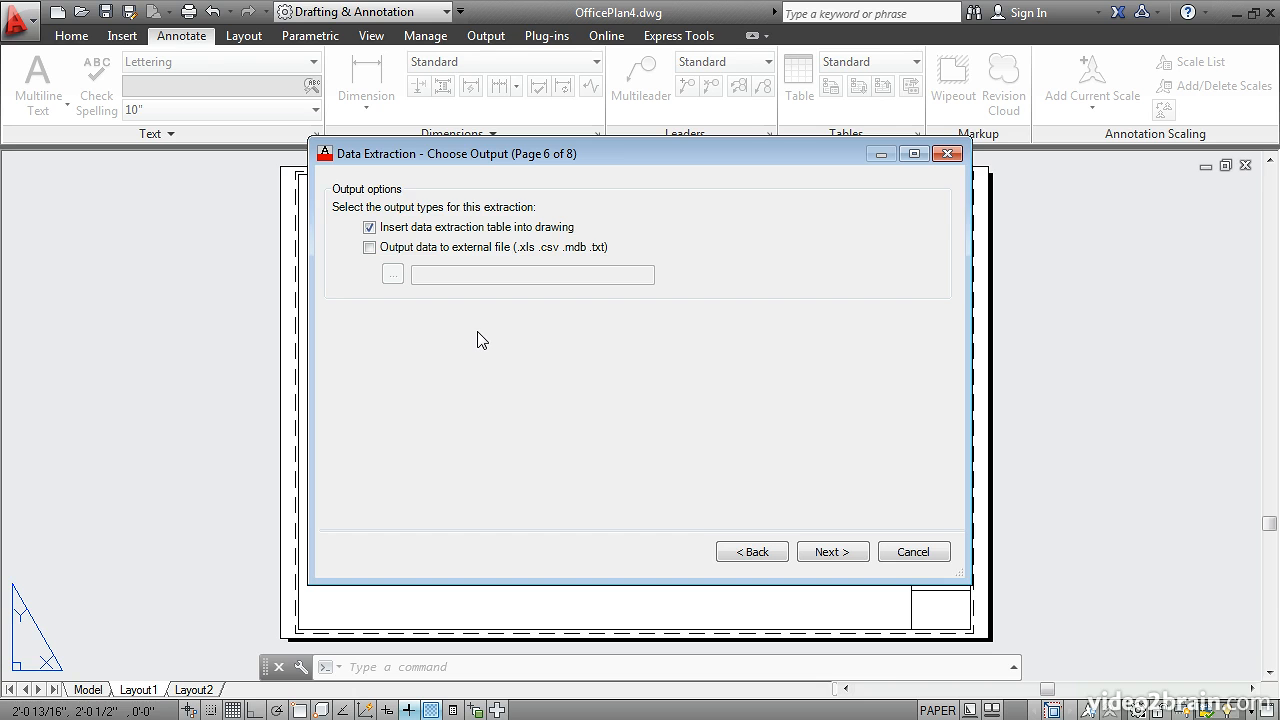
click(838, 553)
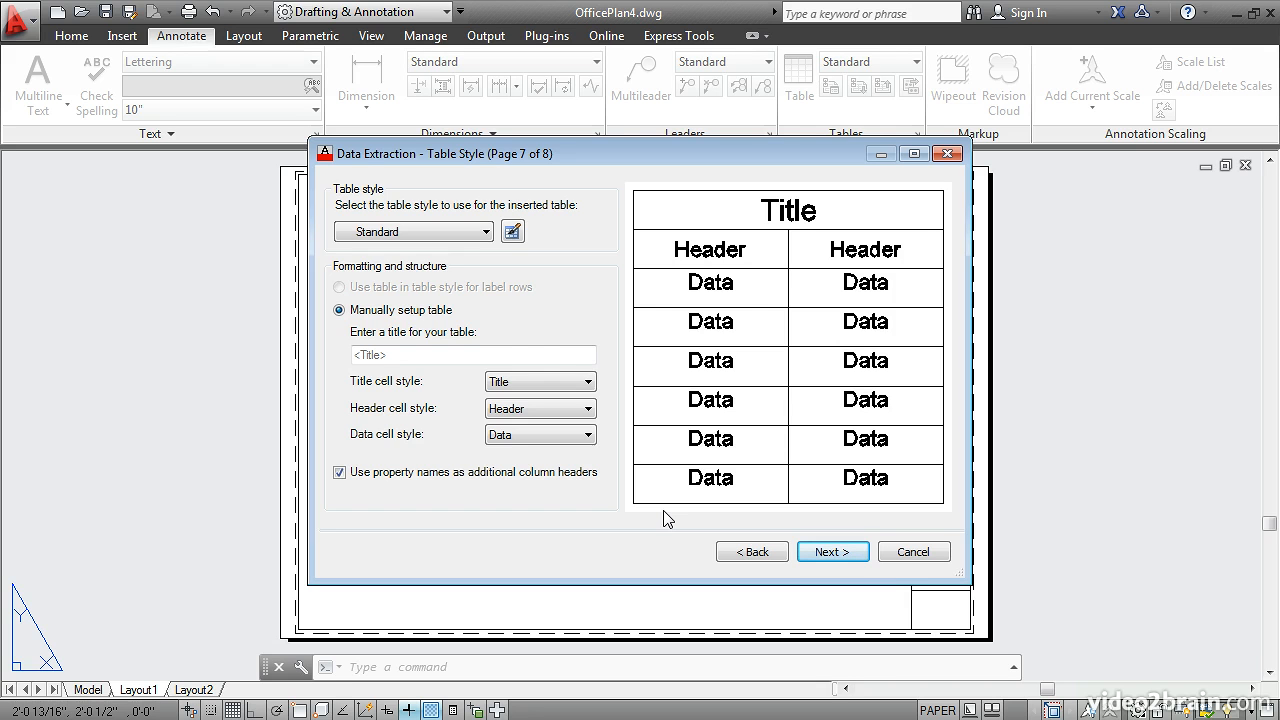
click(814, 555)
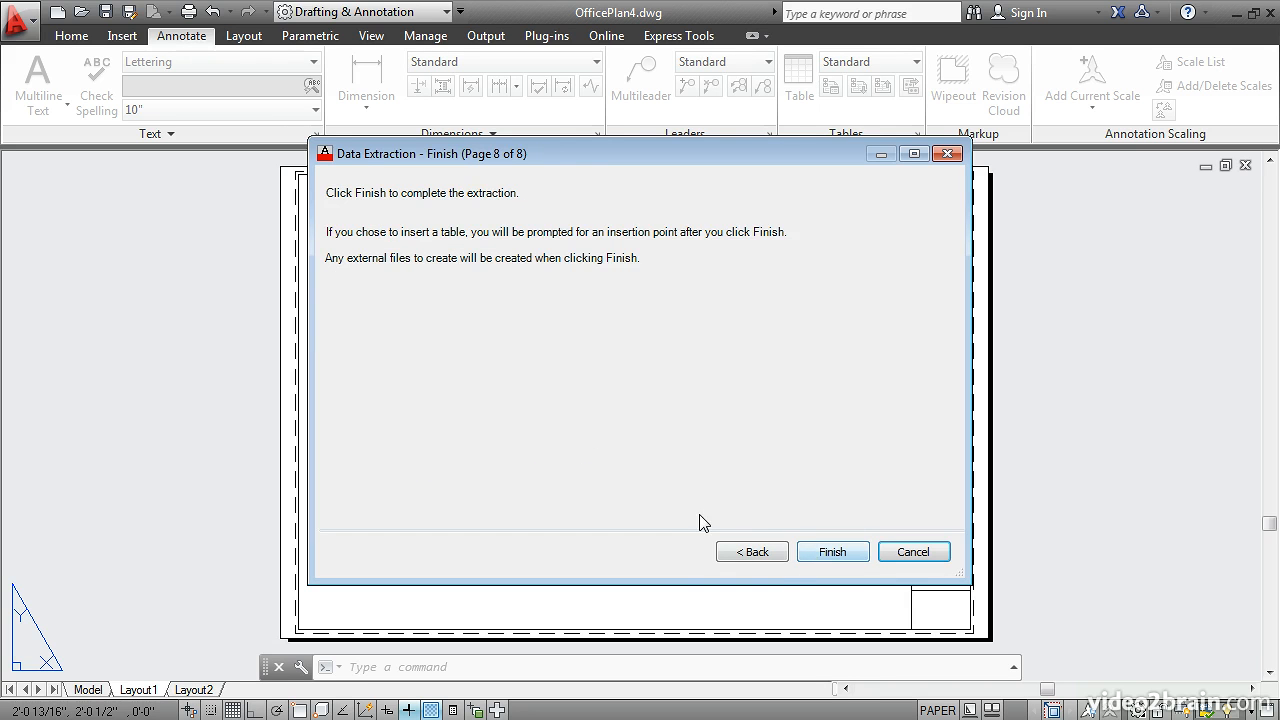
click(812, 551)
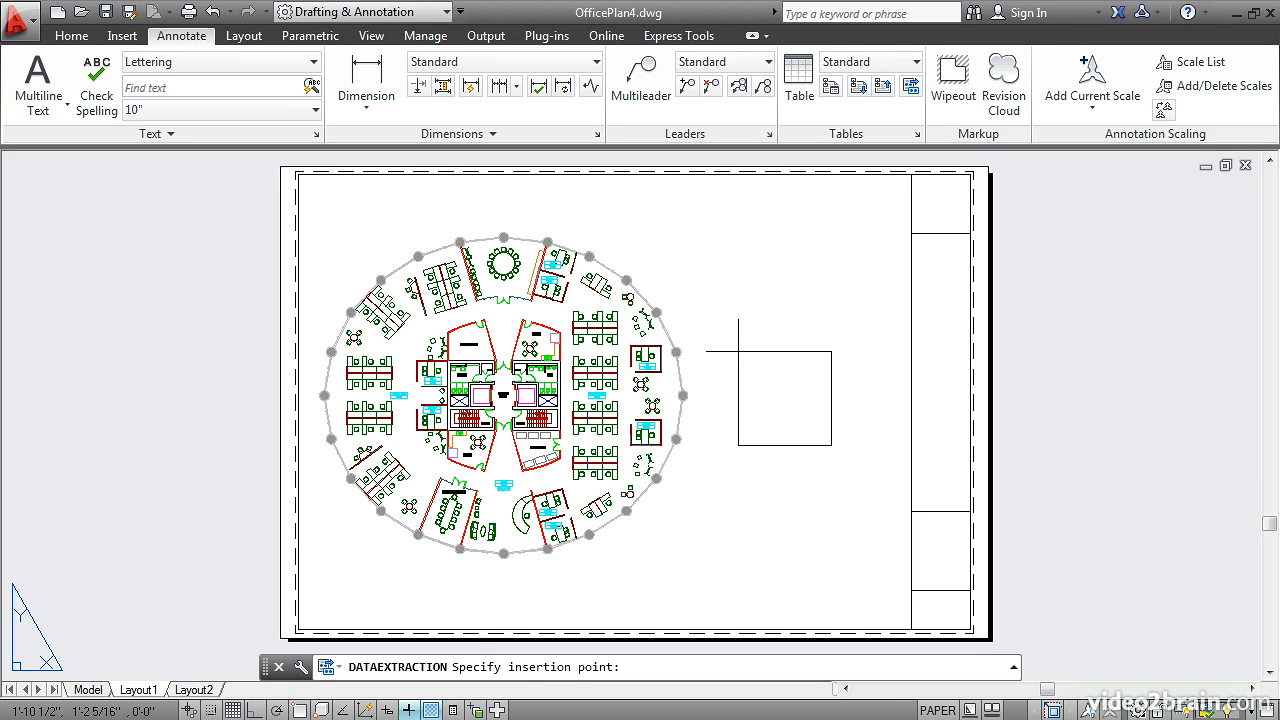
click(738, 351)
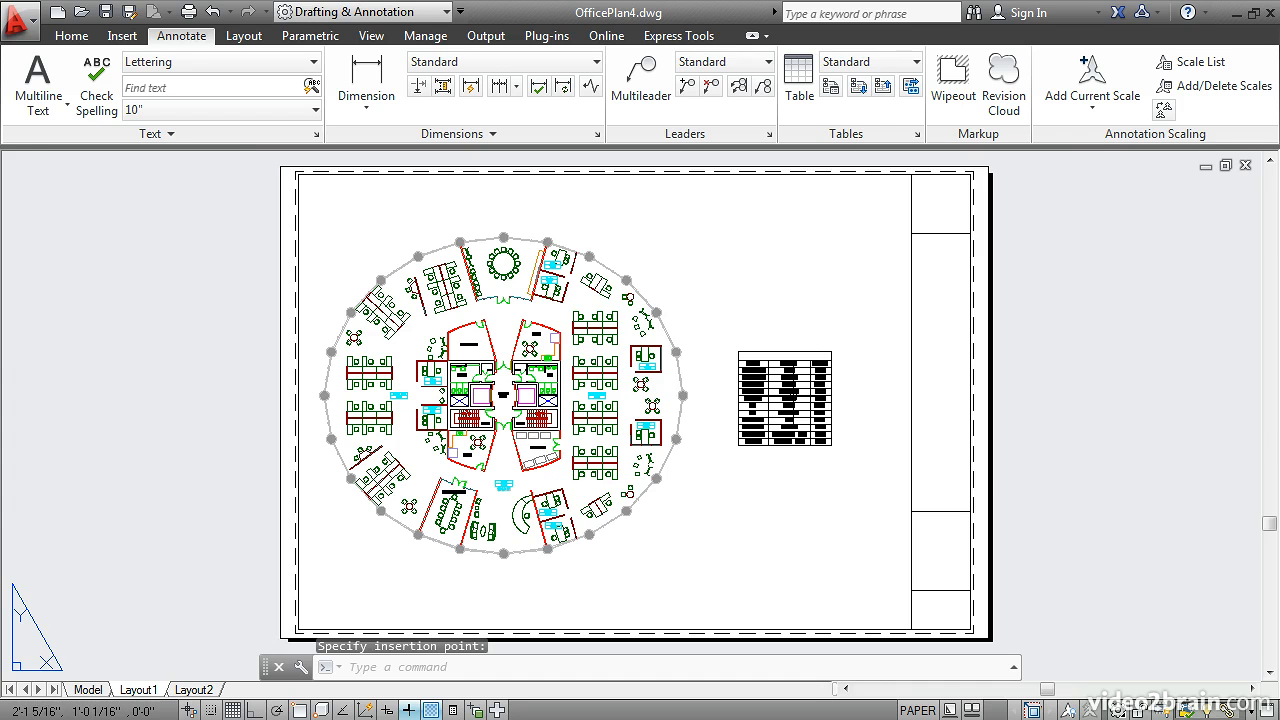
- Title the inserted table "Room Schedule"
scroll(792, 395, up, 6)
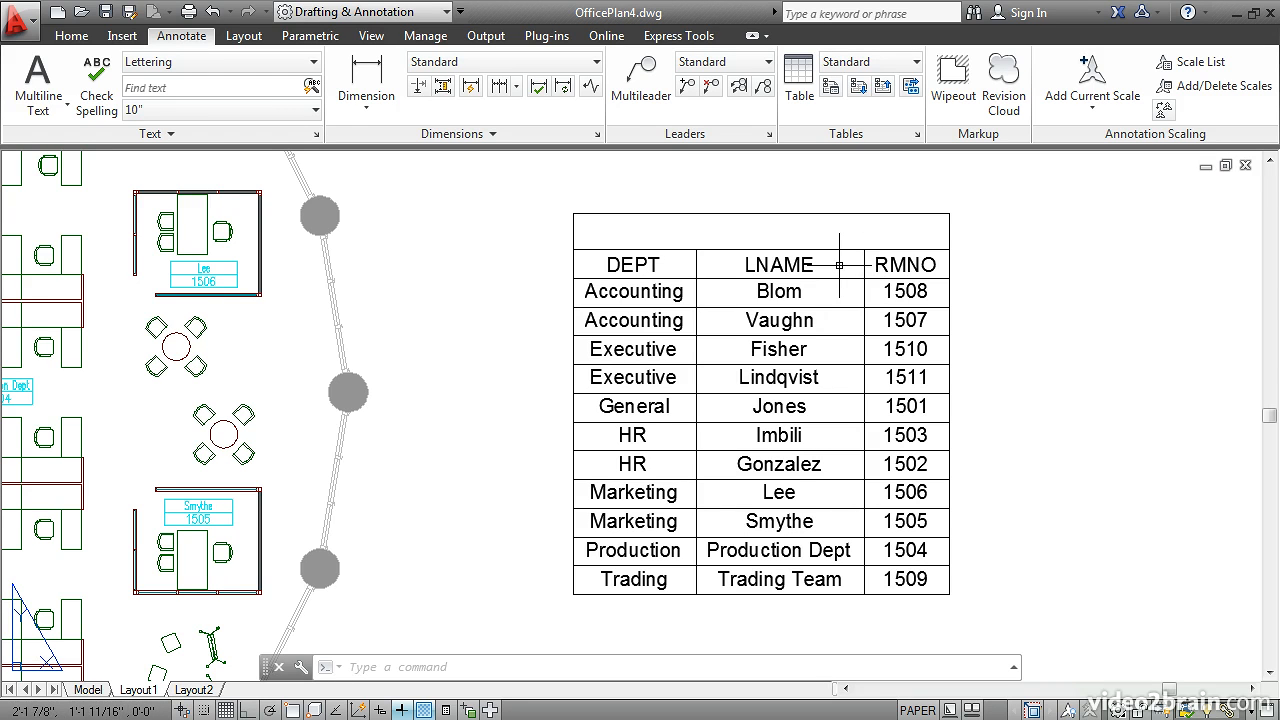
double_click(750, 233)
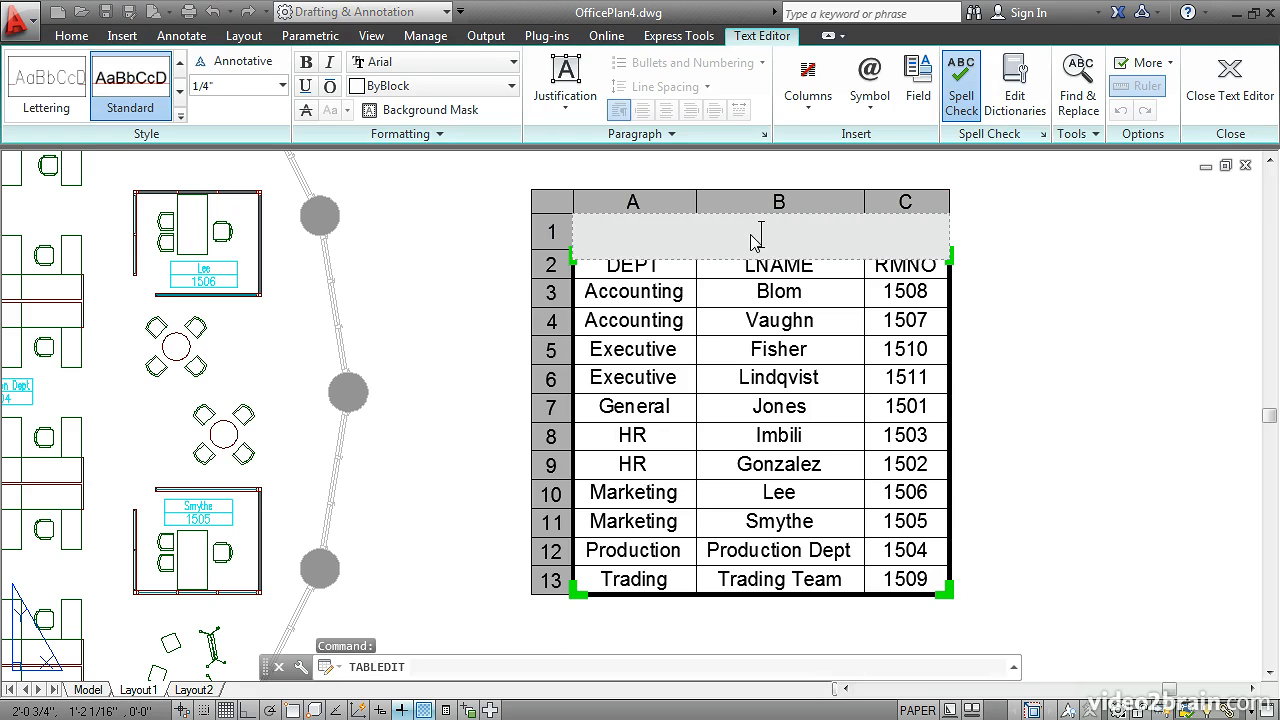
text(Room Schedule)
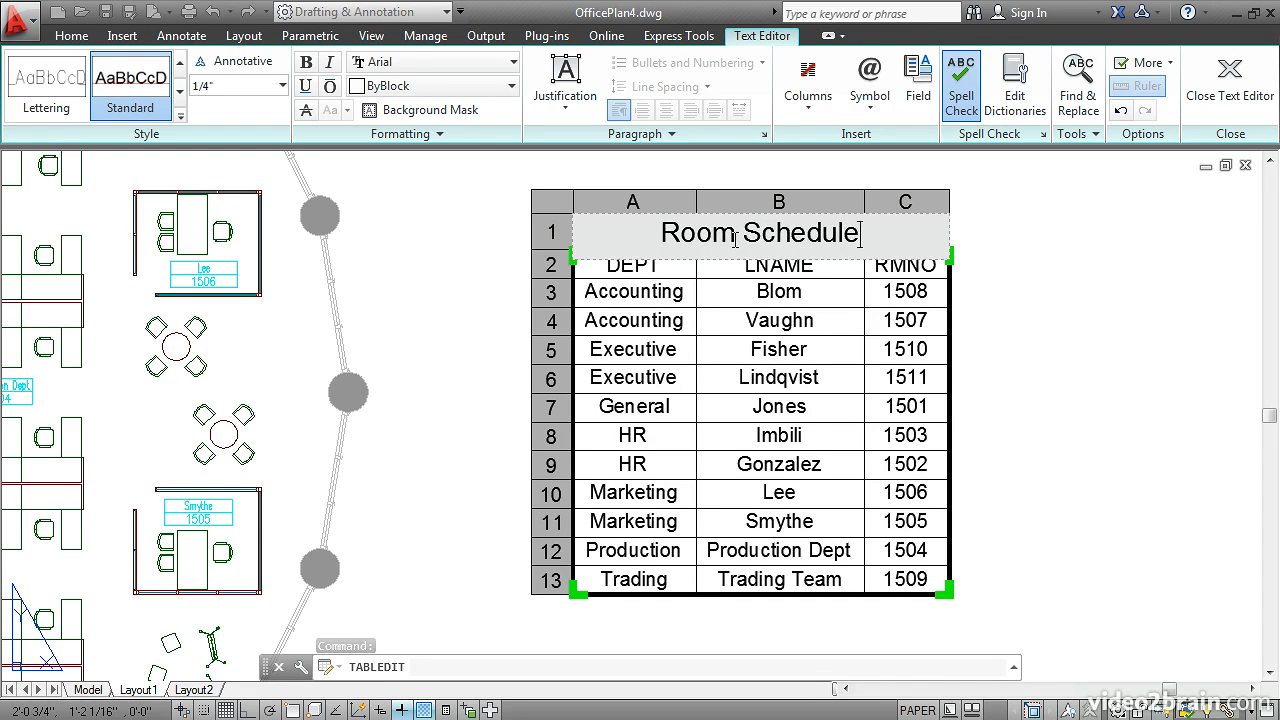
key(Return)
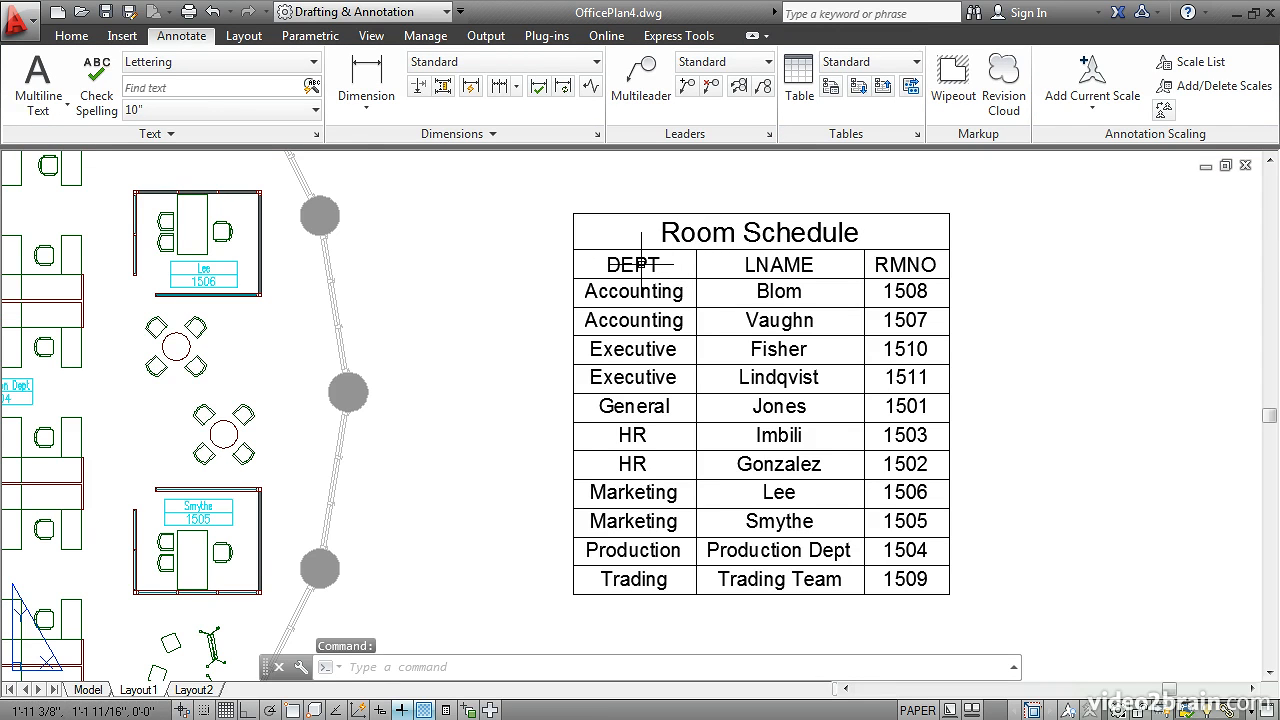
- Set the locking of the three column header cells DEPT, LNAME and RMNO in the Room Schedule table to Unlocked
double_click(641, 264)
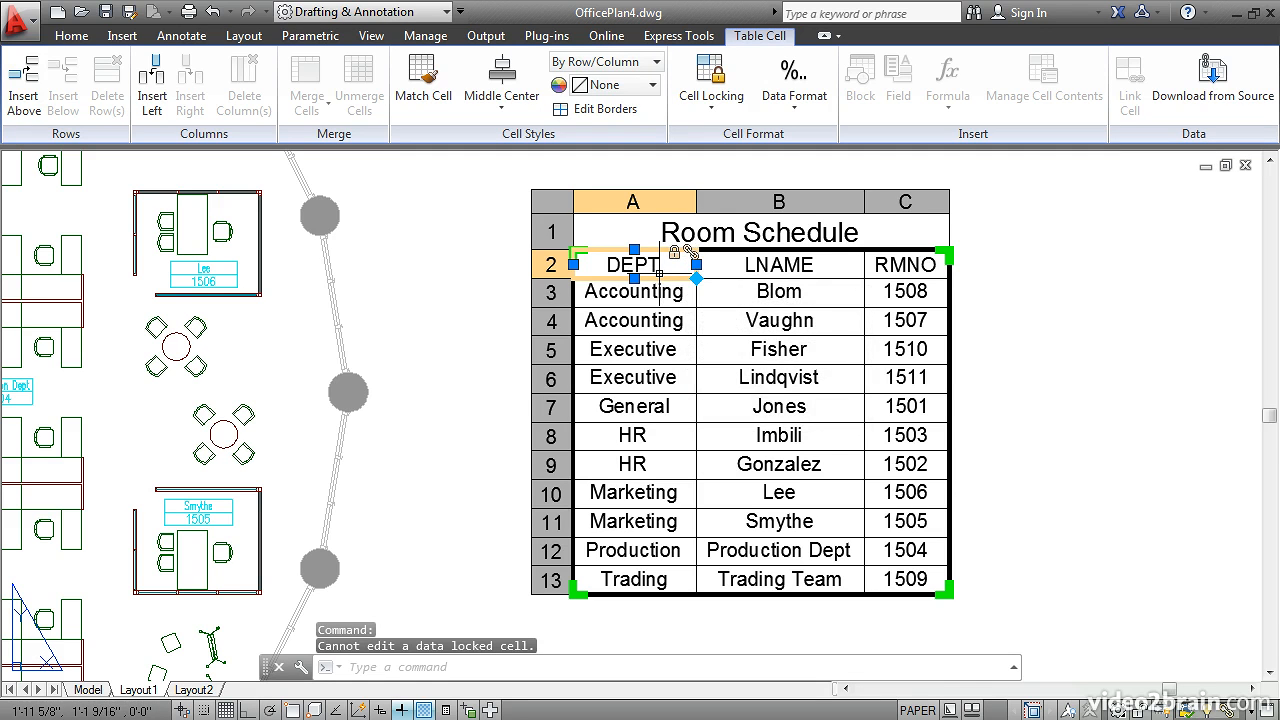
mouse_move(659, 272)
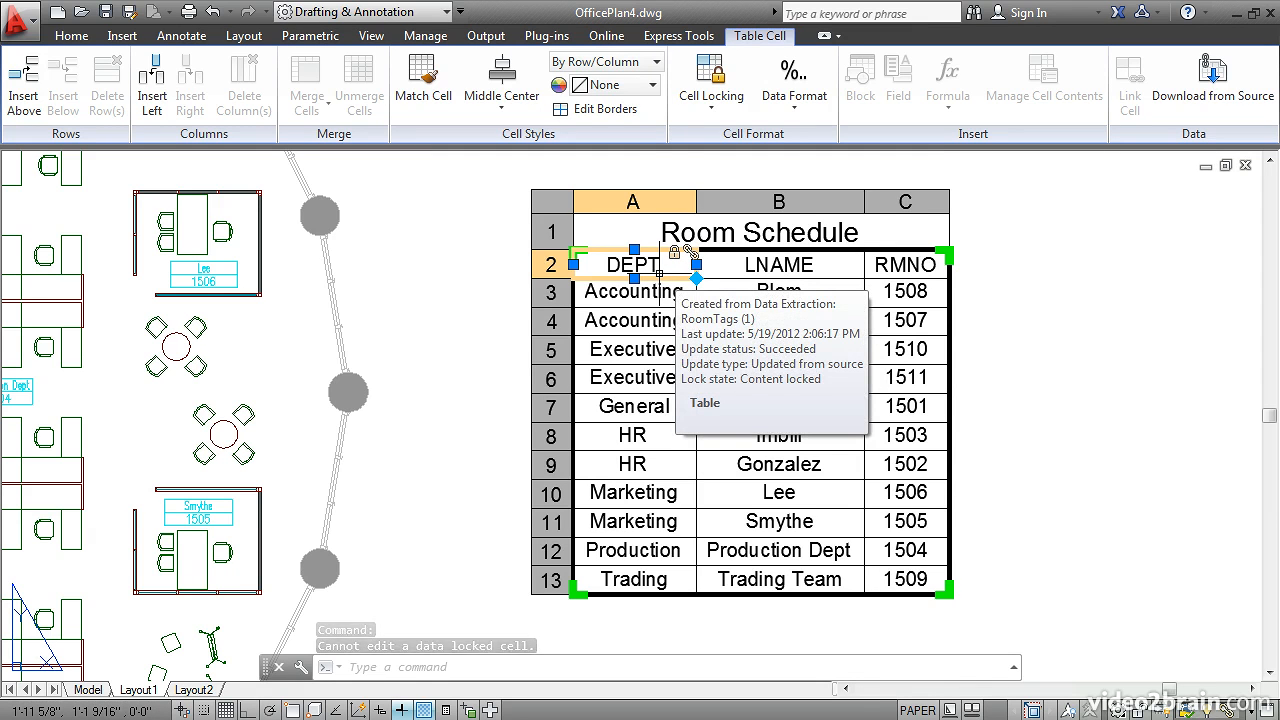
click(659, 272)
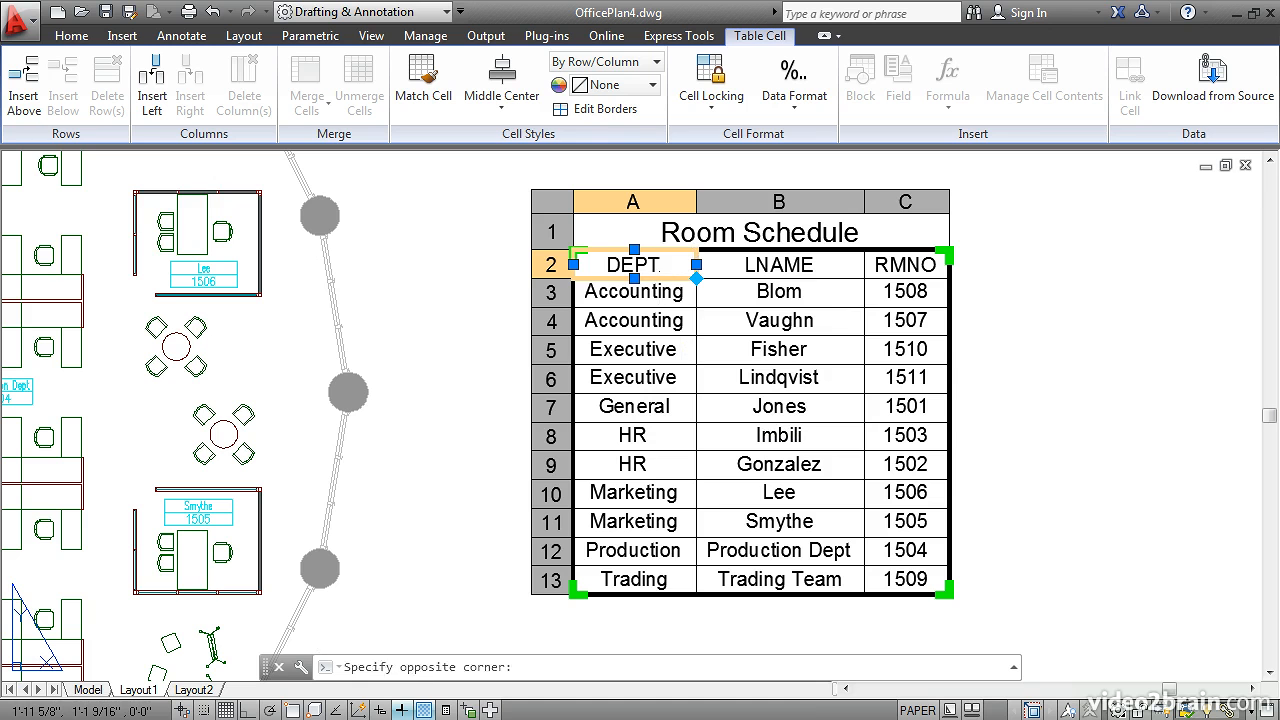
mouse_move(658, 268)
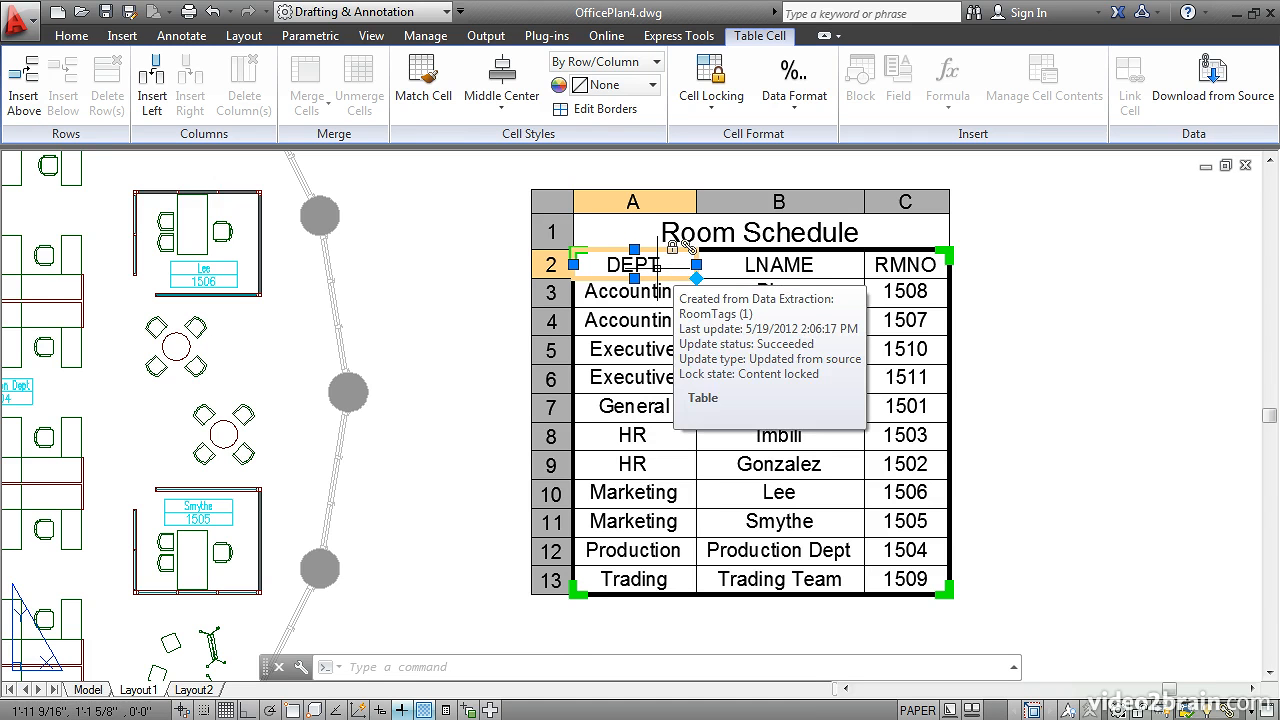
shift+click(898, 267)
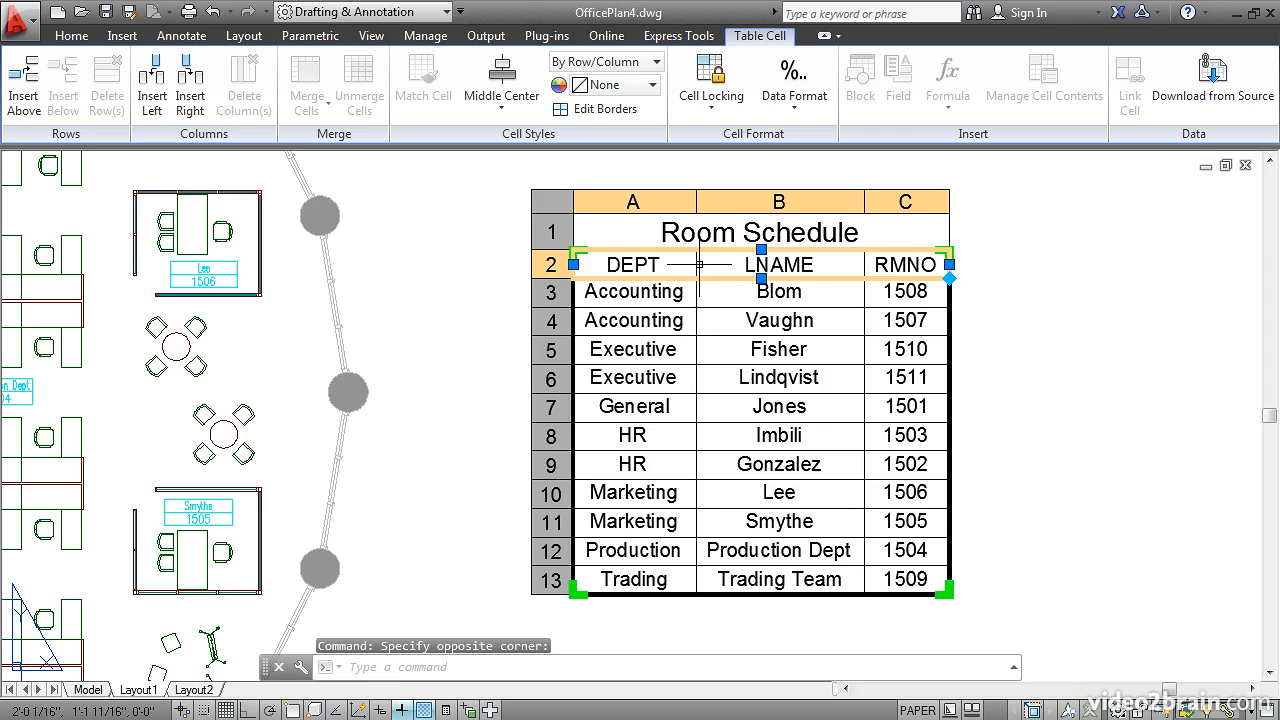
right_click(655, 272)
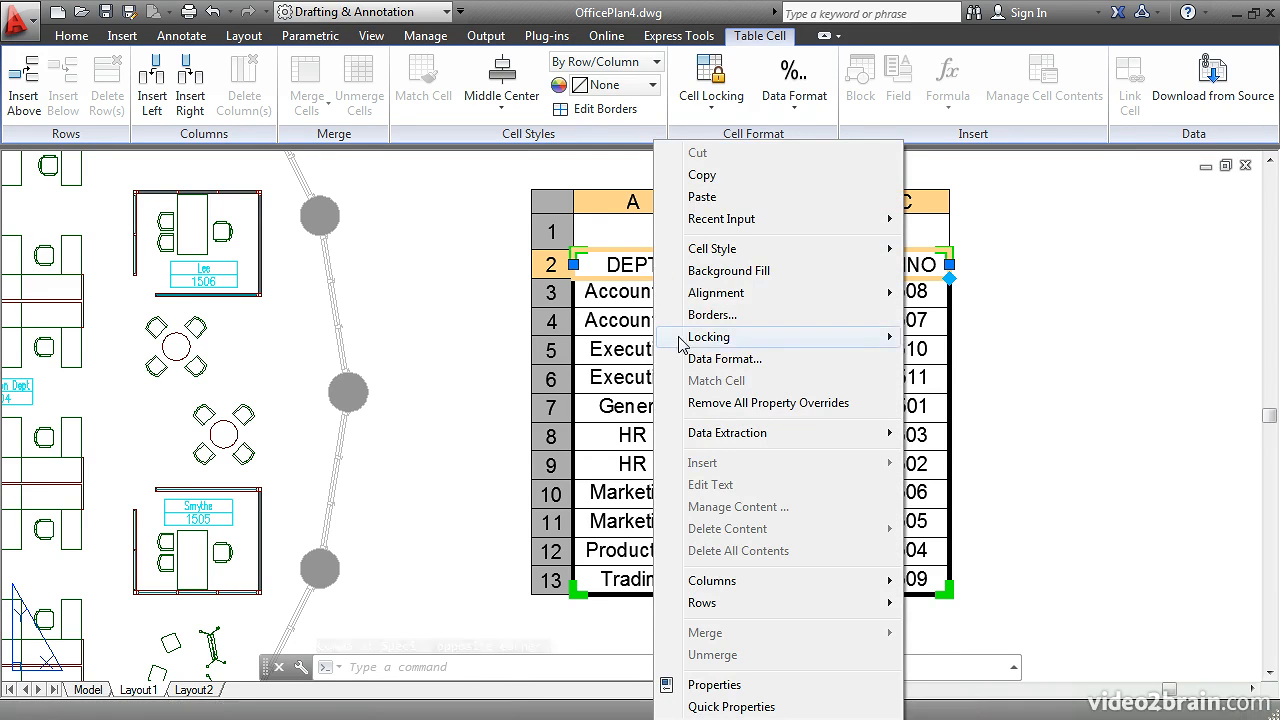
mouse_move(688, 340)
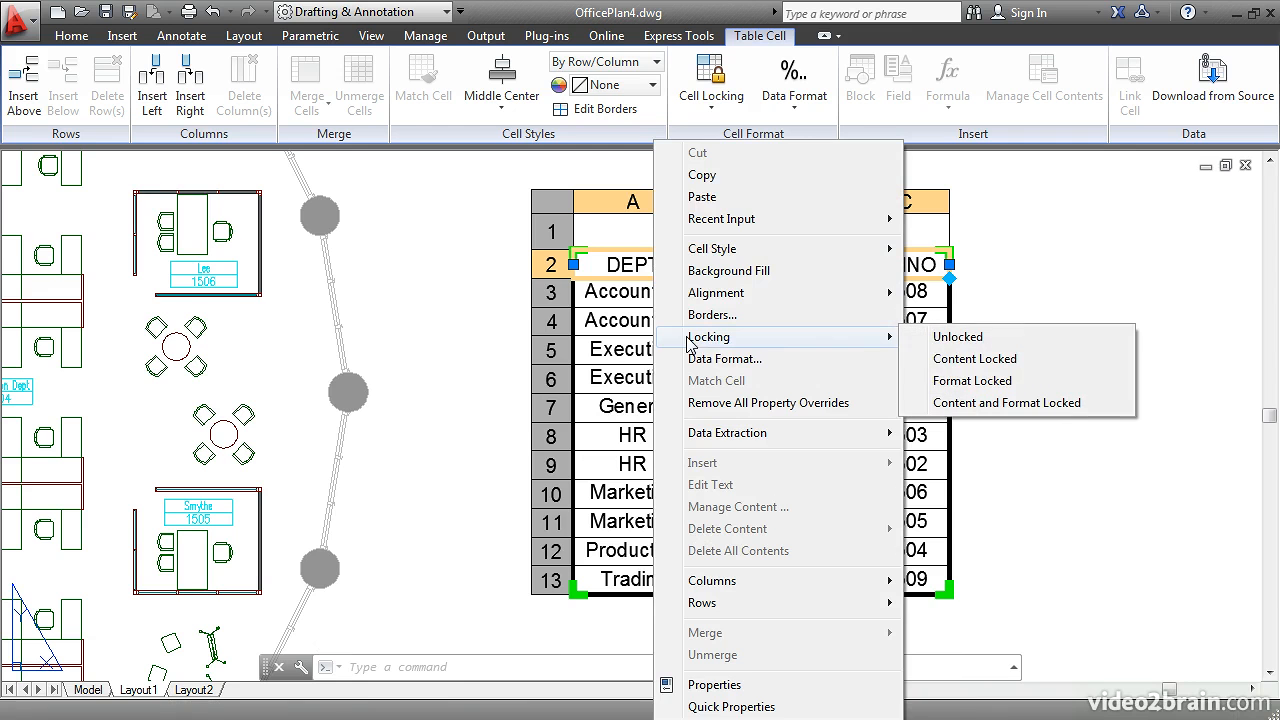
click(945, 337)
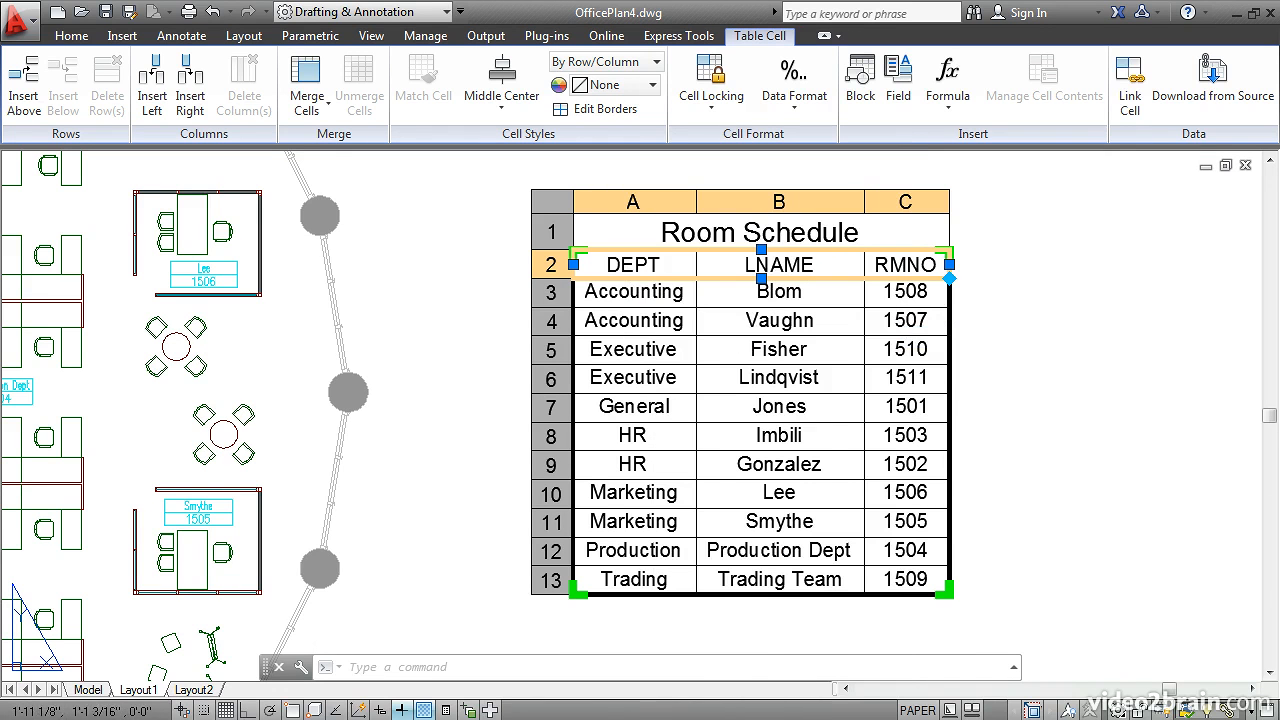
- Replace the DEPT column header text with "Department"
double_click(631, 275)
drag(664, 268, 608, 270)
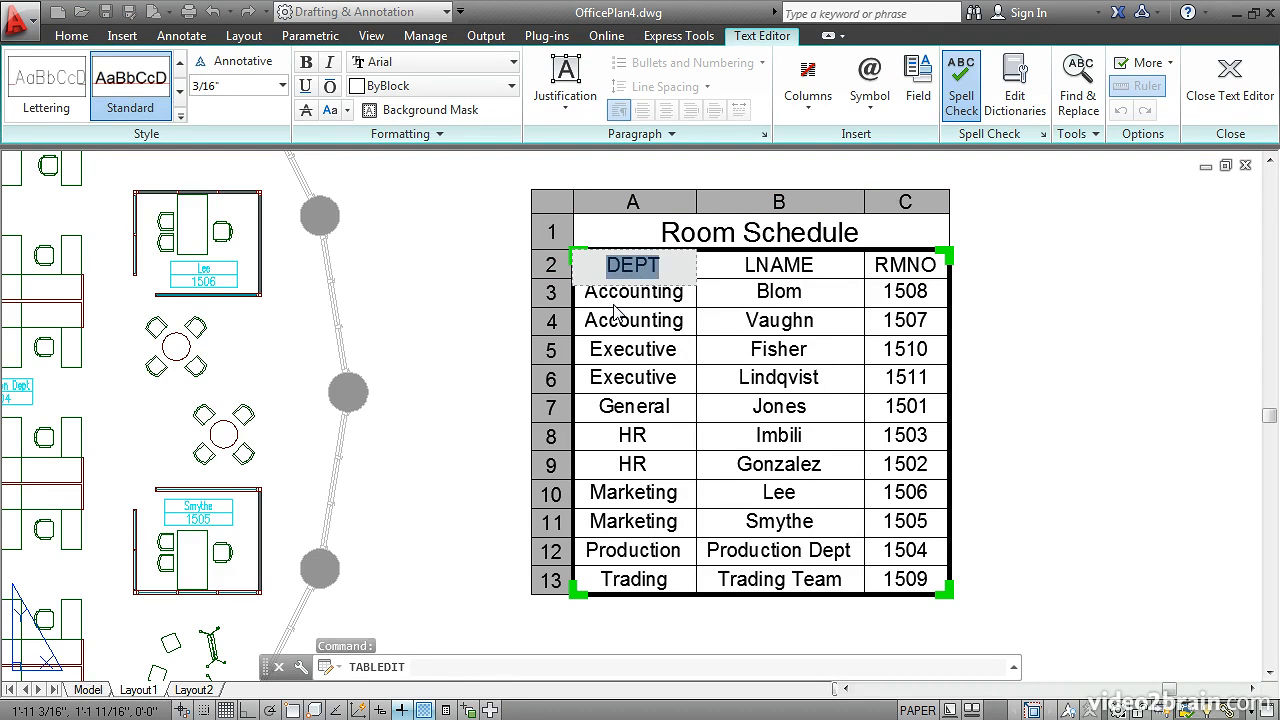
text(Department)
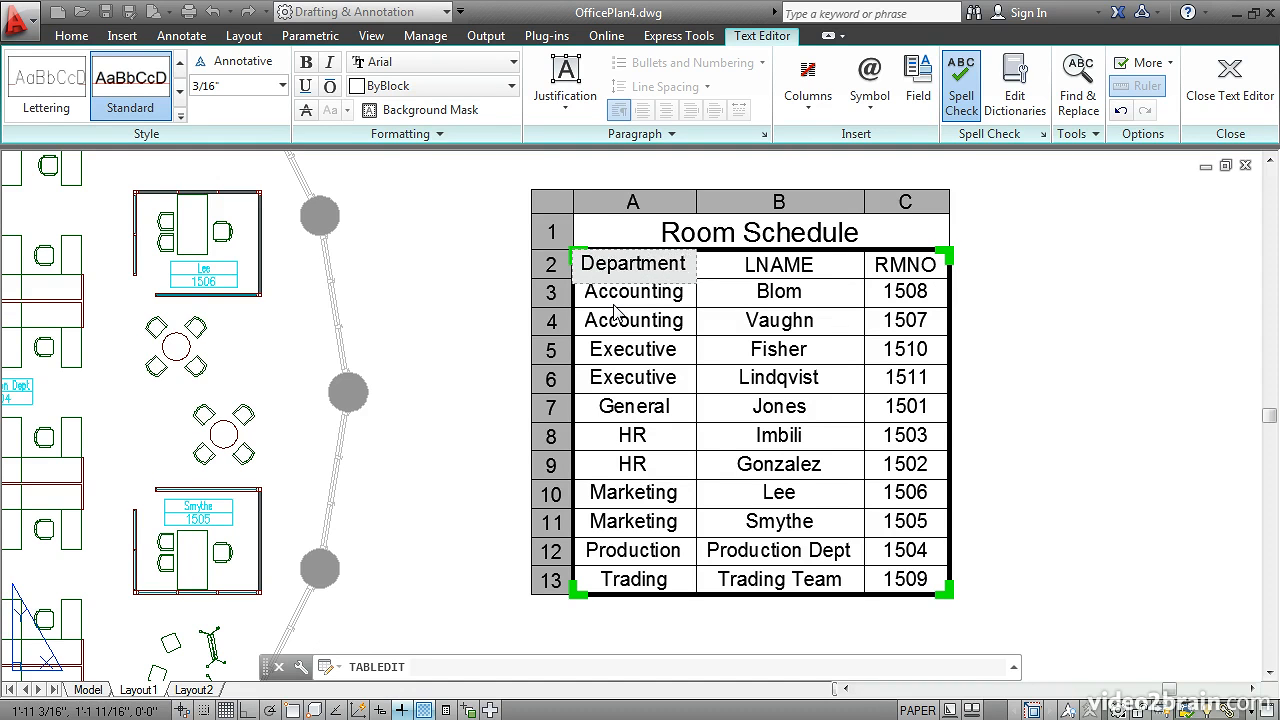
click(614, 306)
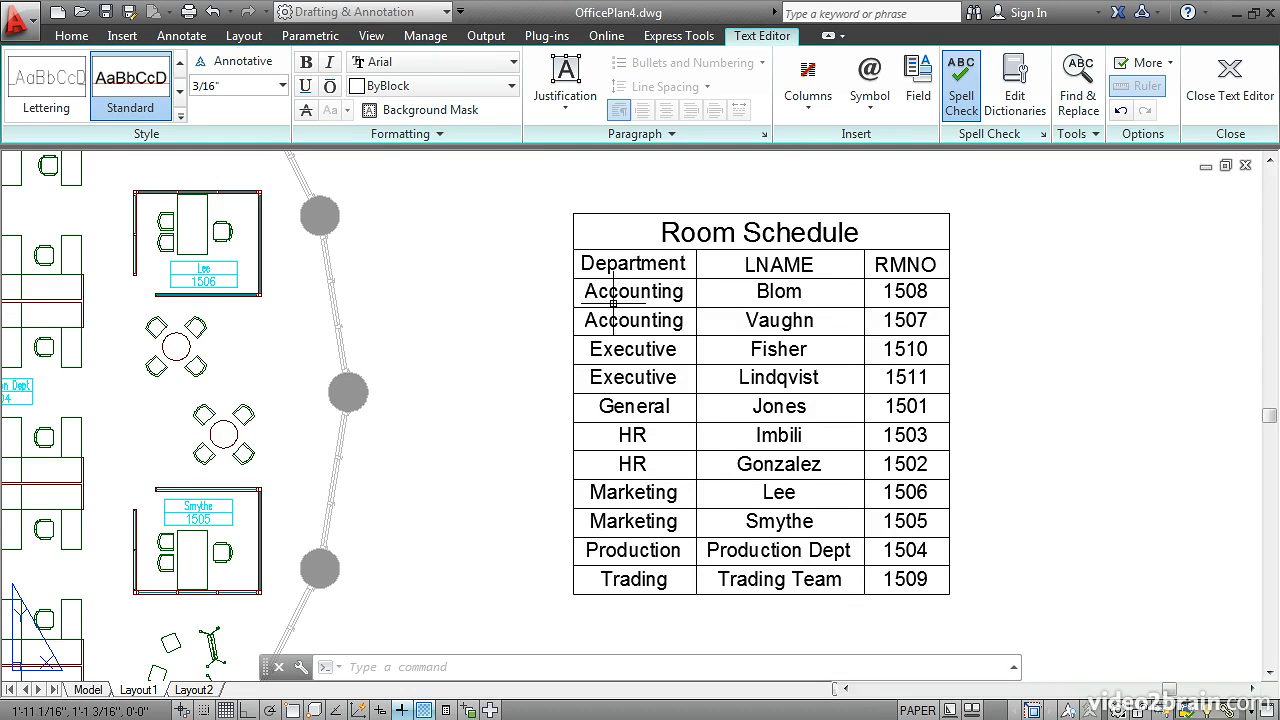
- Replace the LNAME column header text with "Employee"
double_click(746, 266)
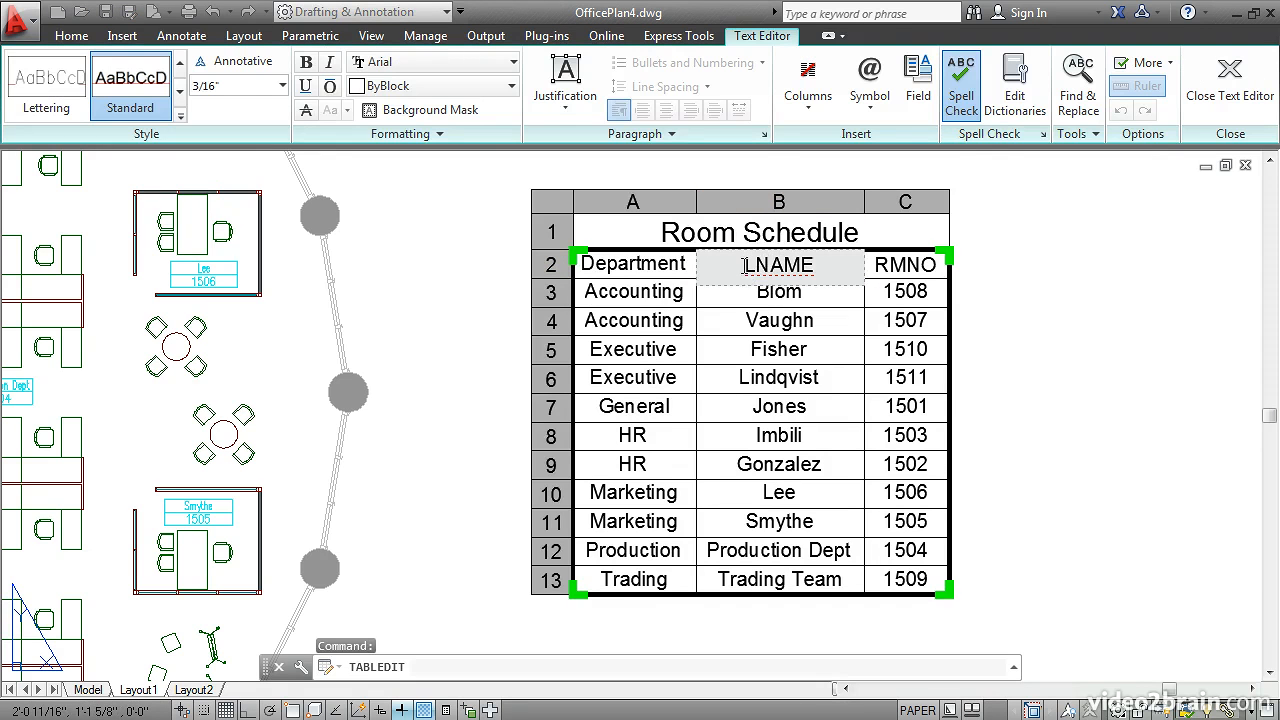
drag(763, 265, 818, 268)
text(Employee)
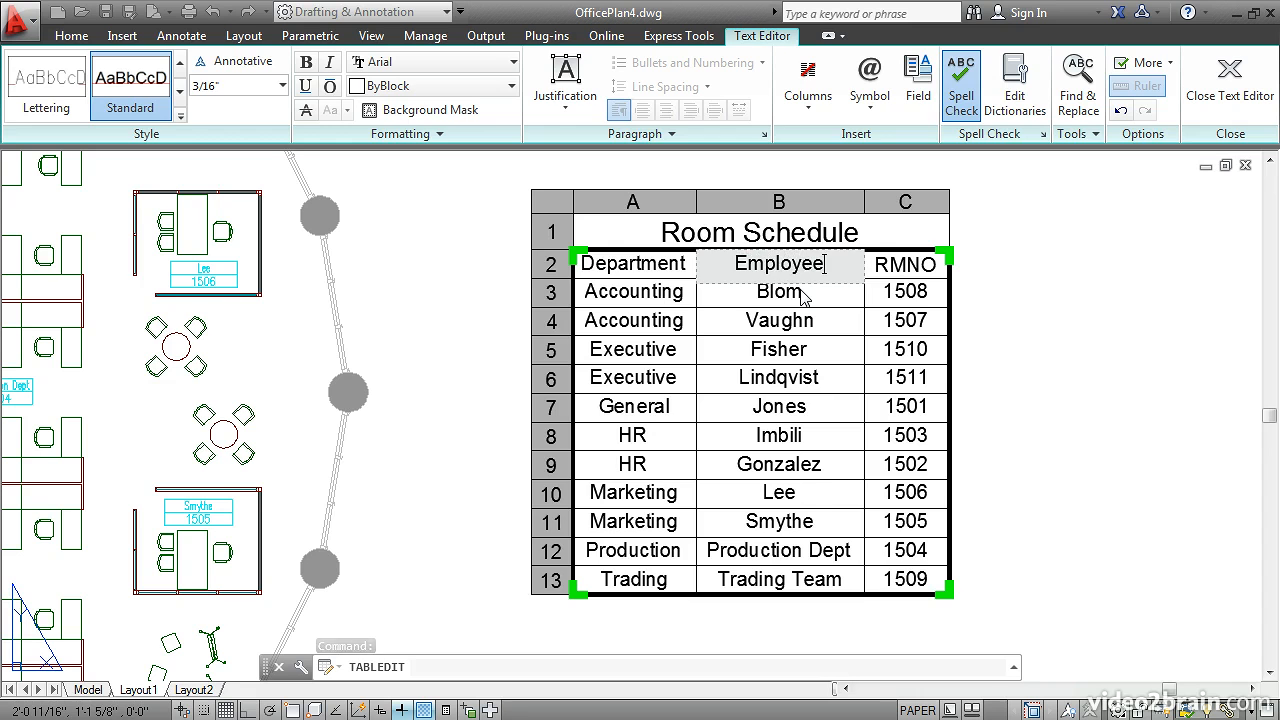
key(Escape)
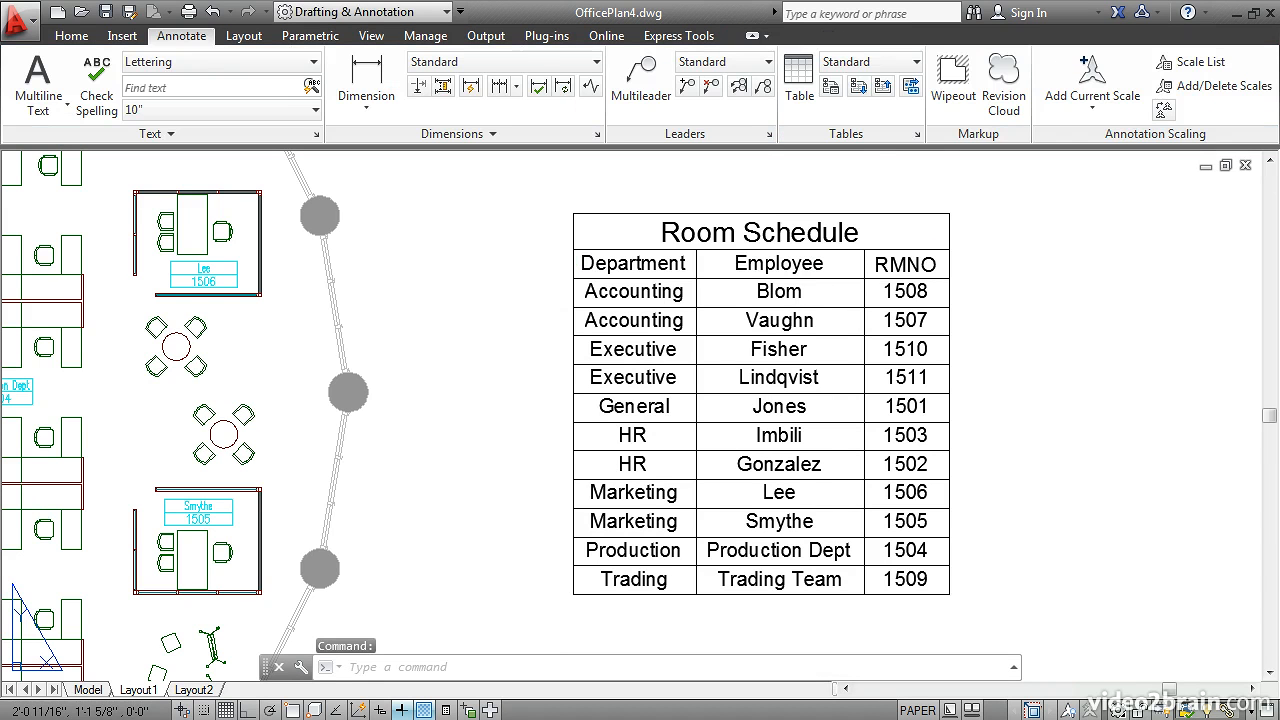
- Replace the RMNO column header text with "Room"
double_click(881, 265)
drag(877, 265, 937, 262)
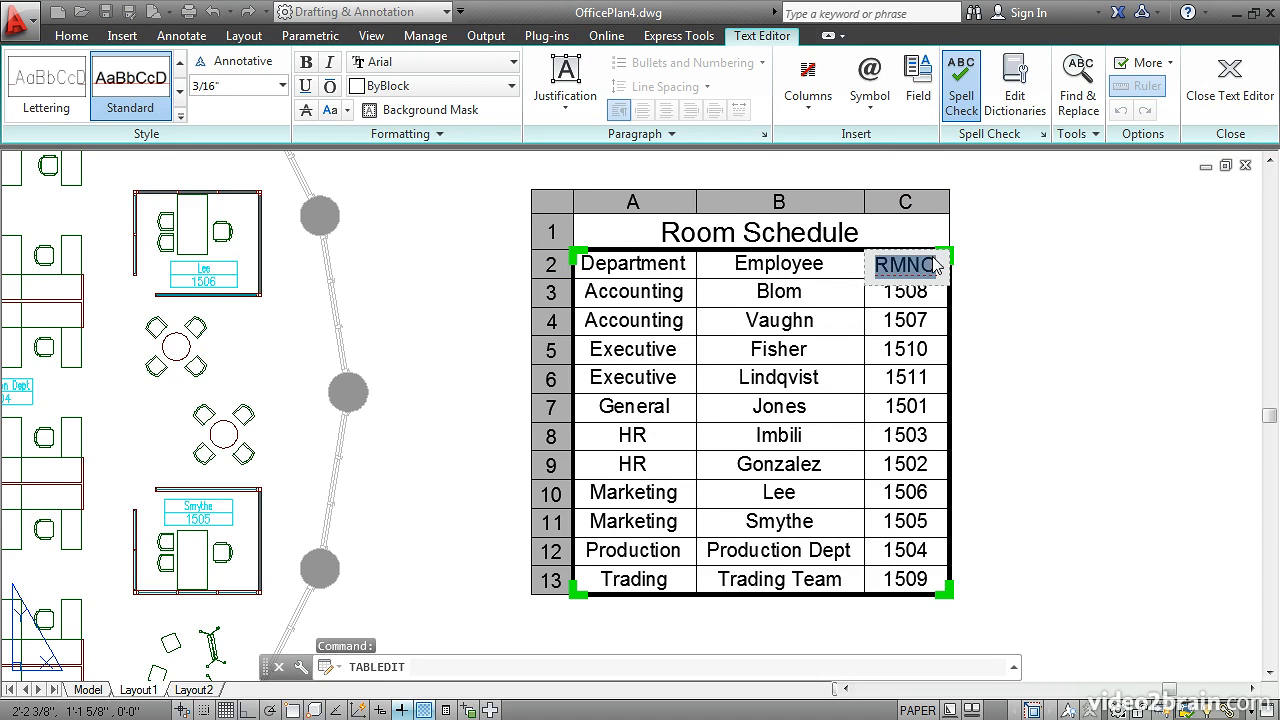
text(Room)
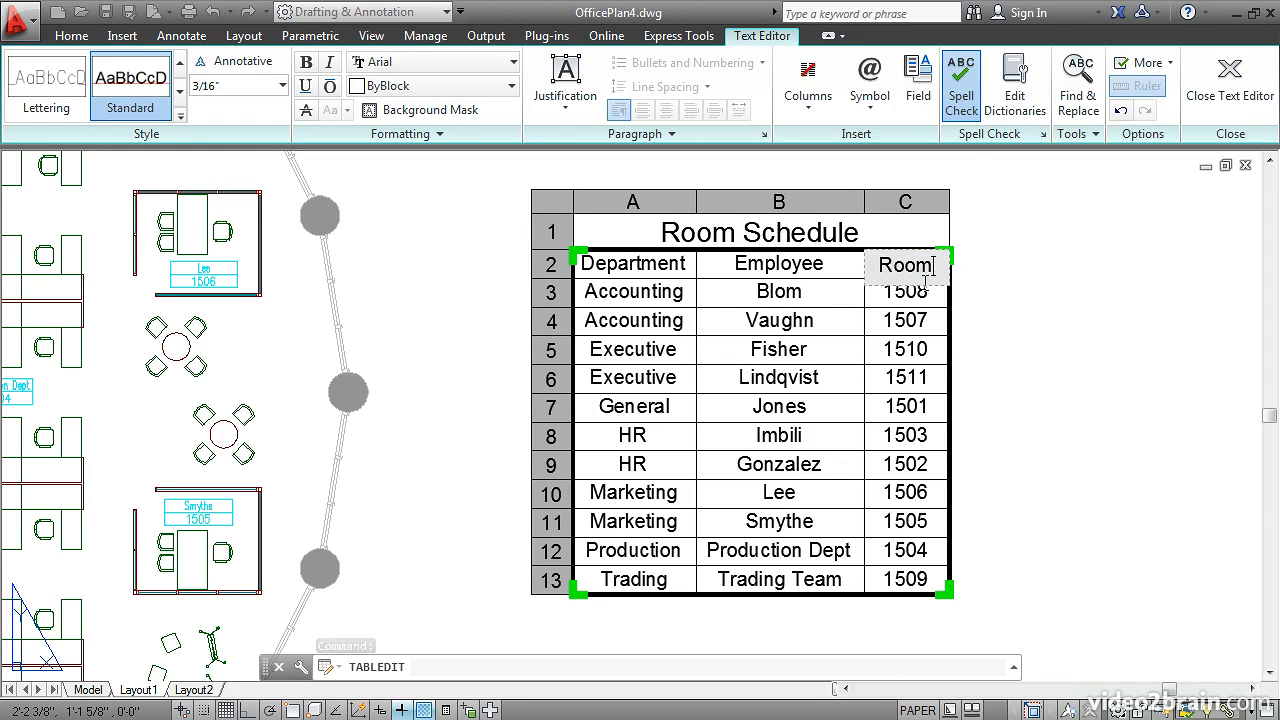
key(Escape)
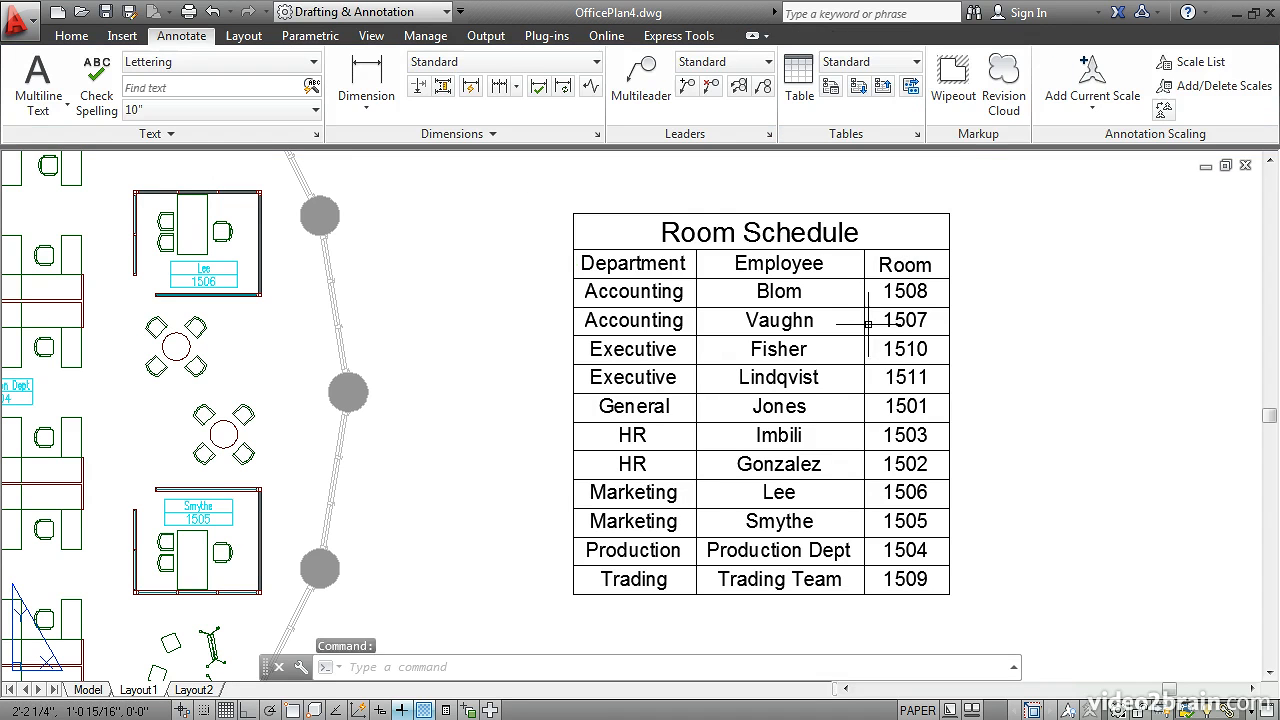
- Align all cells of the Department and Employee columns to Middle Left and deselect the table
click(722, 294)
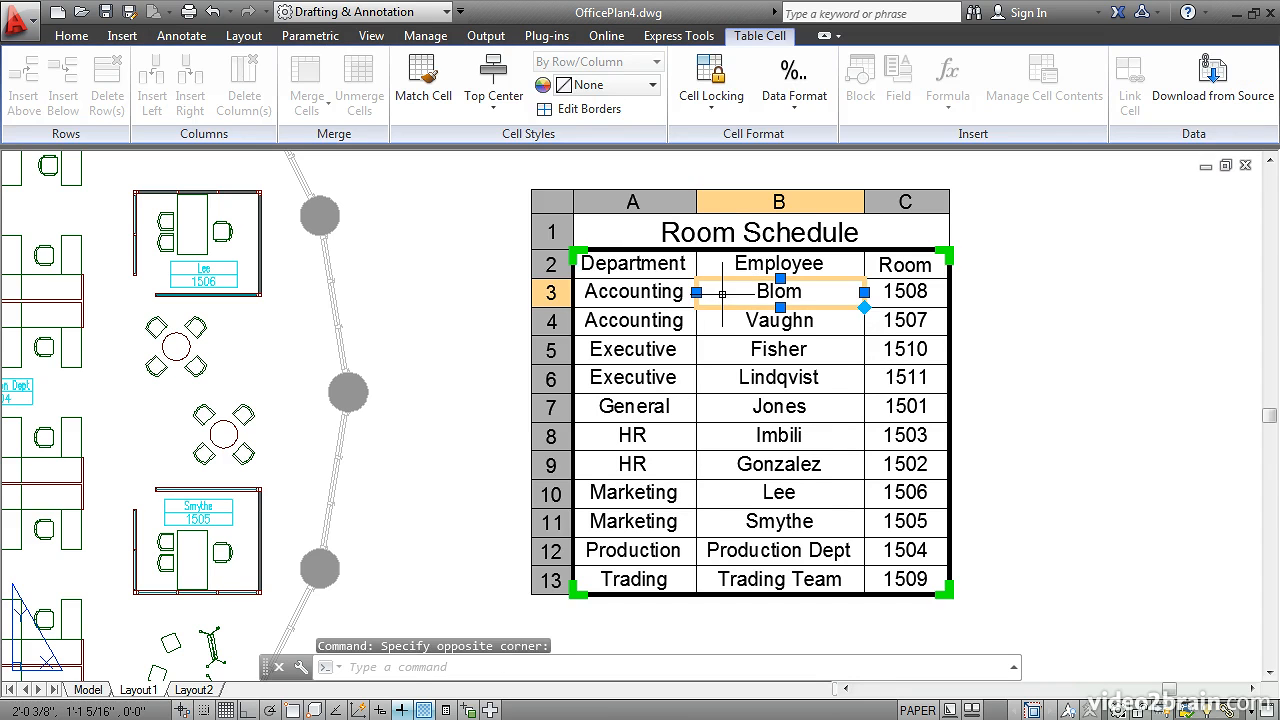
click(731, 203)
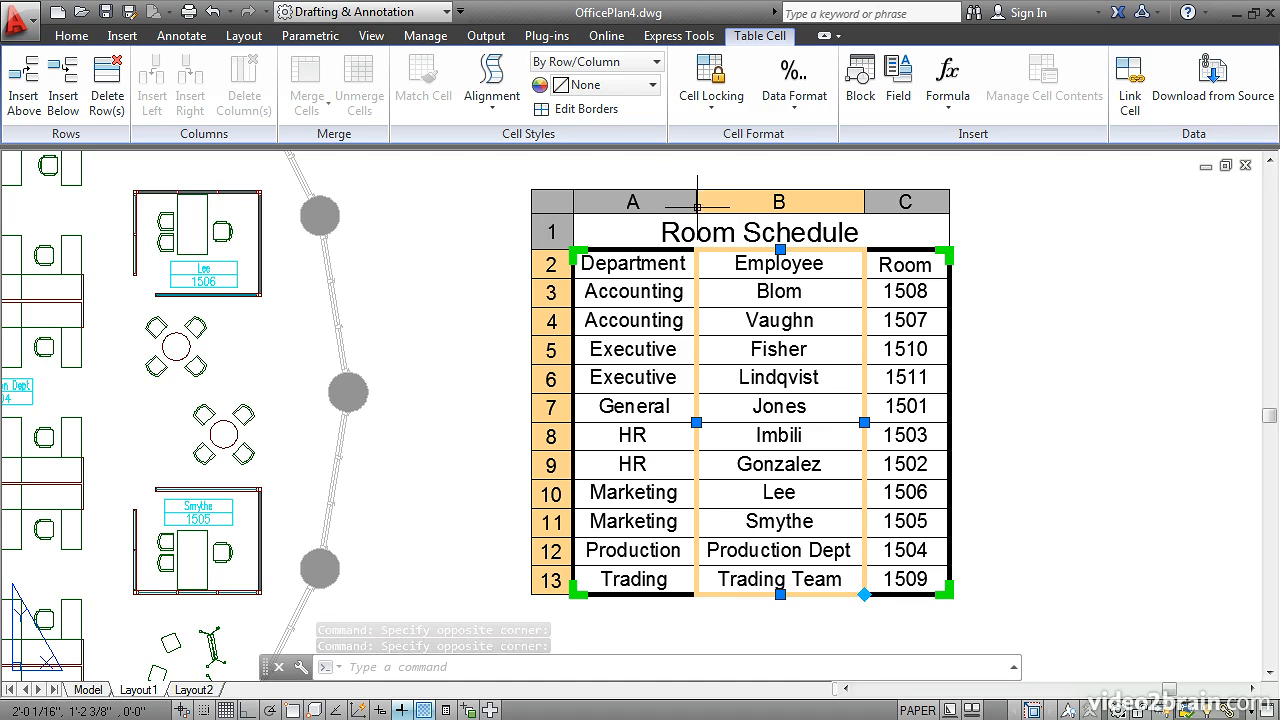
shift+click(653, 203)
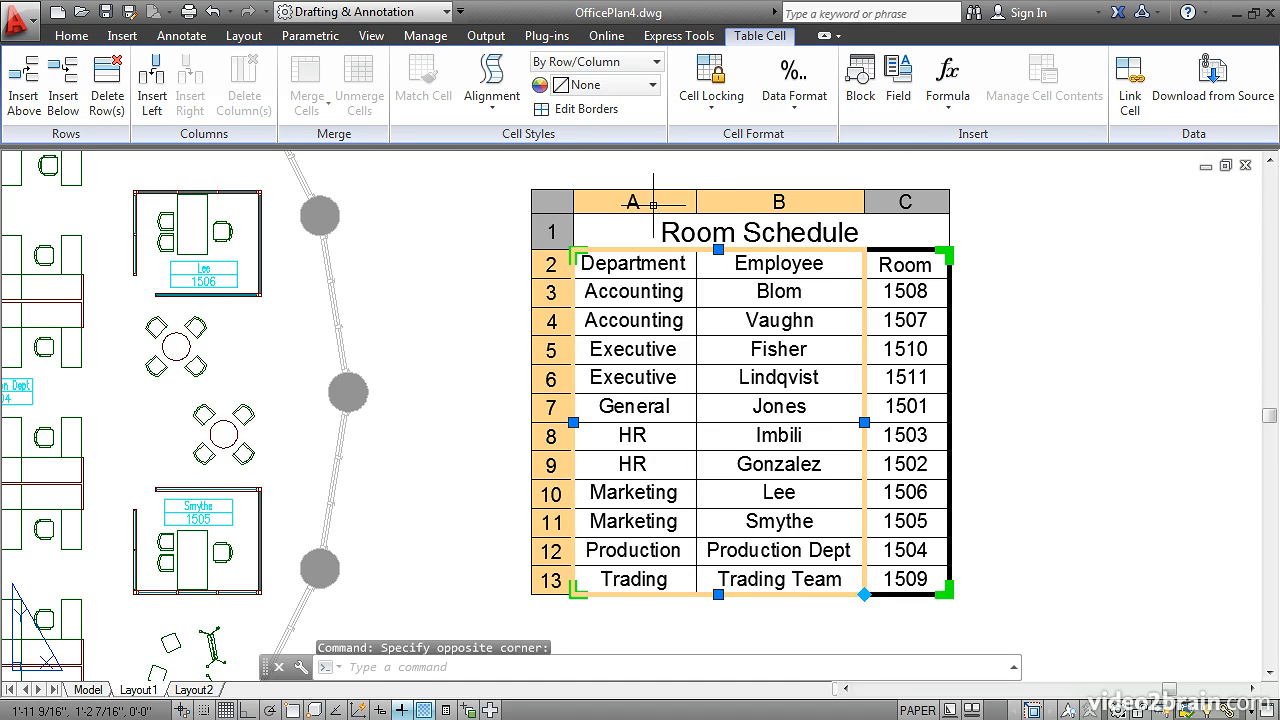
click(508, 112)
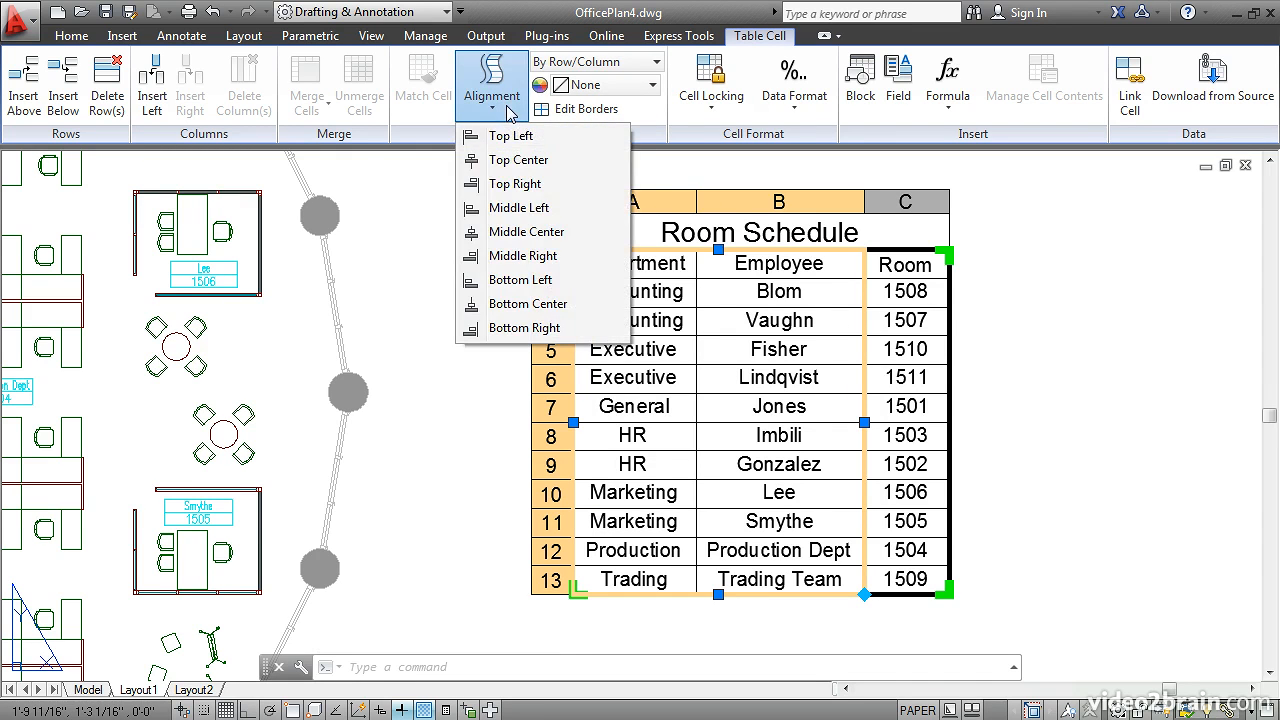
click(515, 208)
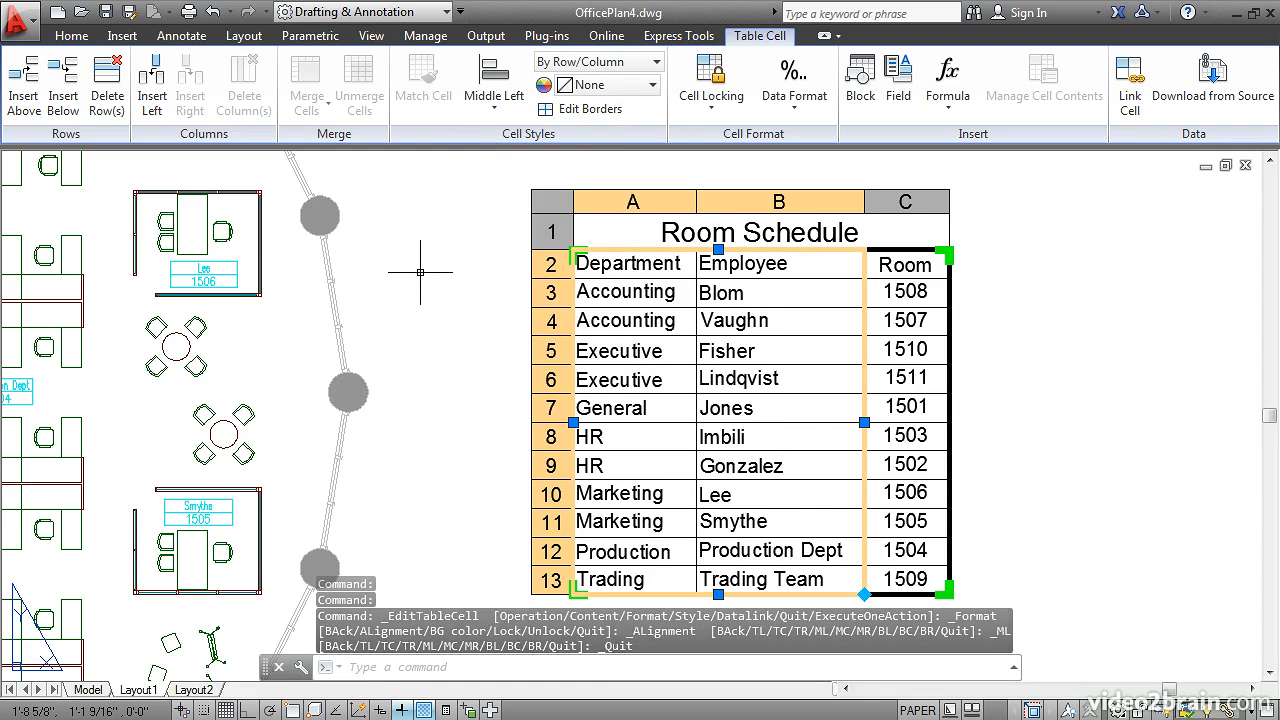
click(420, 271)
click(447, 284)
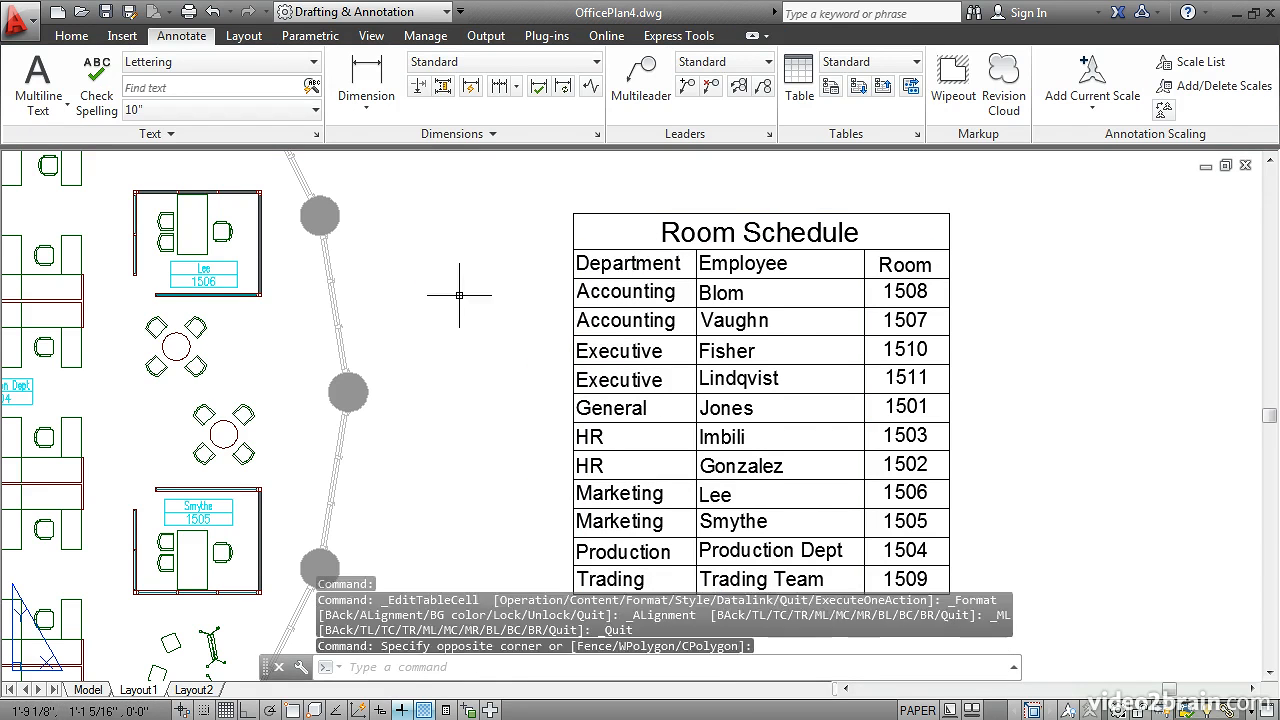